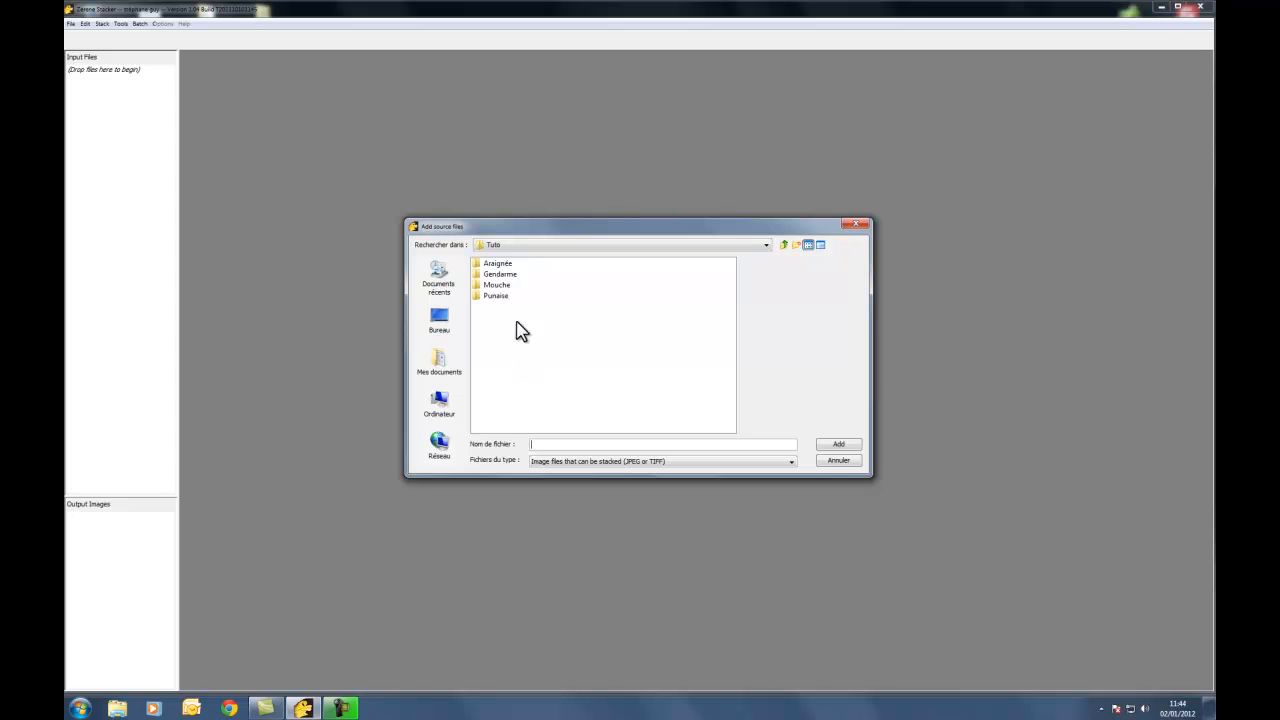
Step: Add all source images from IMG_3619.TIF to IMG_3687.TIF in the Gendarme folder
click(503, 279)
click(837, 448)
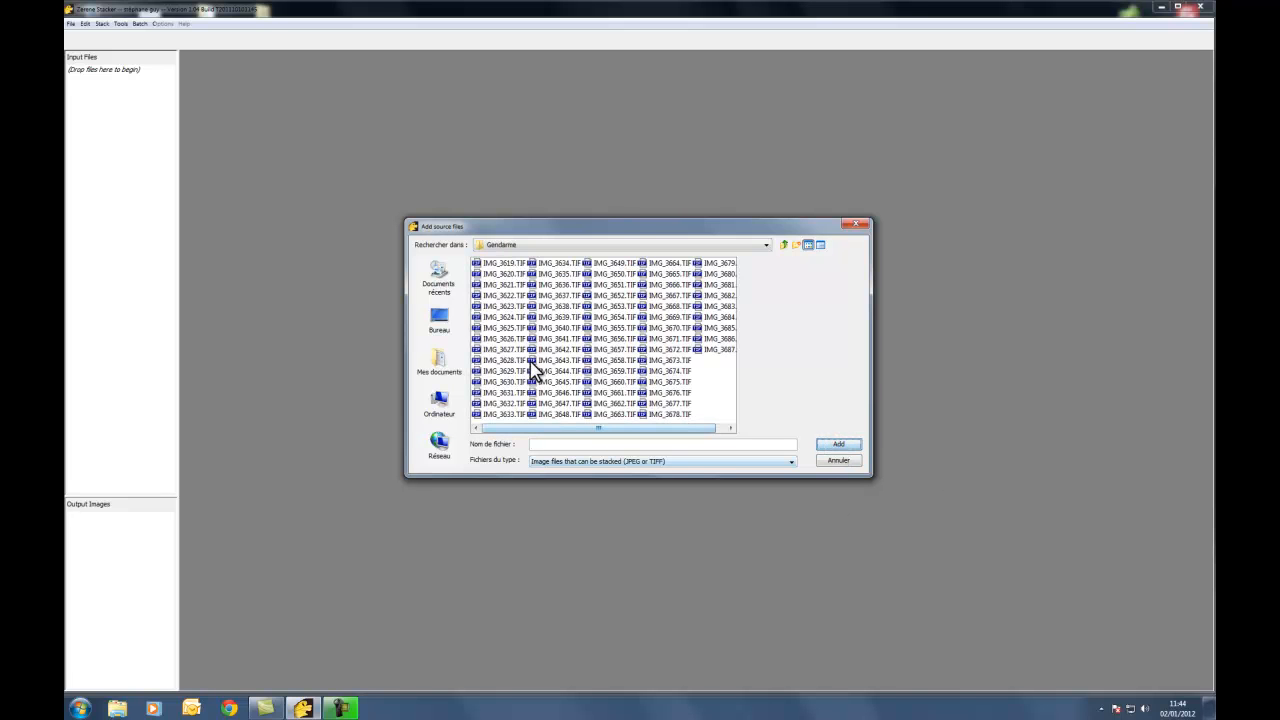
click(490, 264)
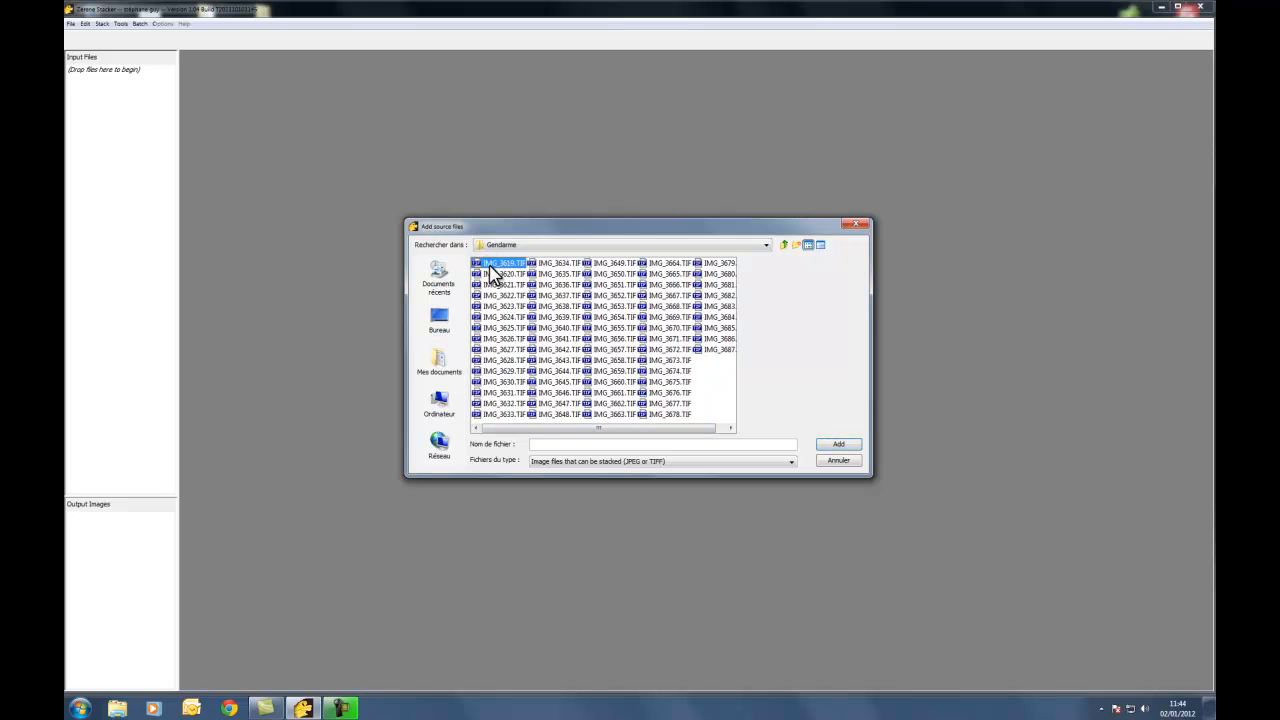
shift+click(716, 350)
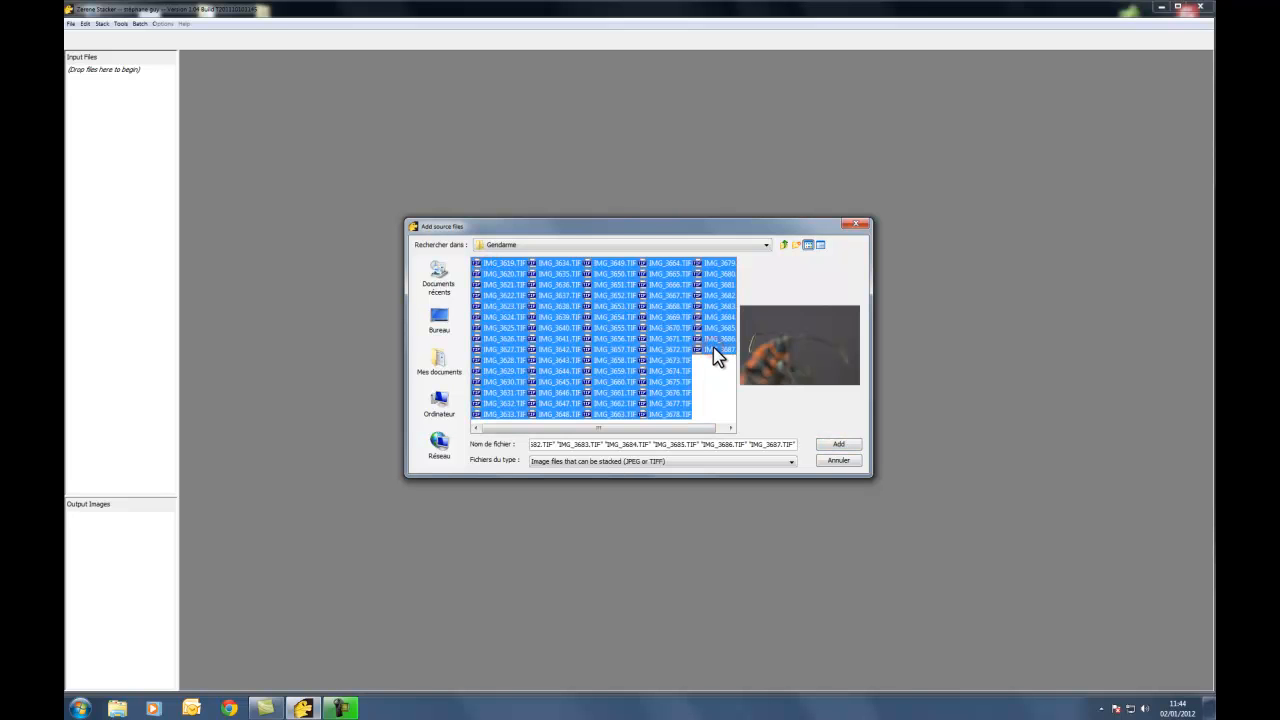
click(829, 448)
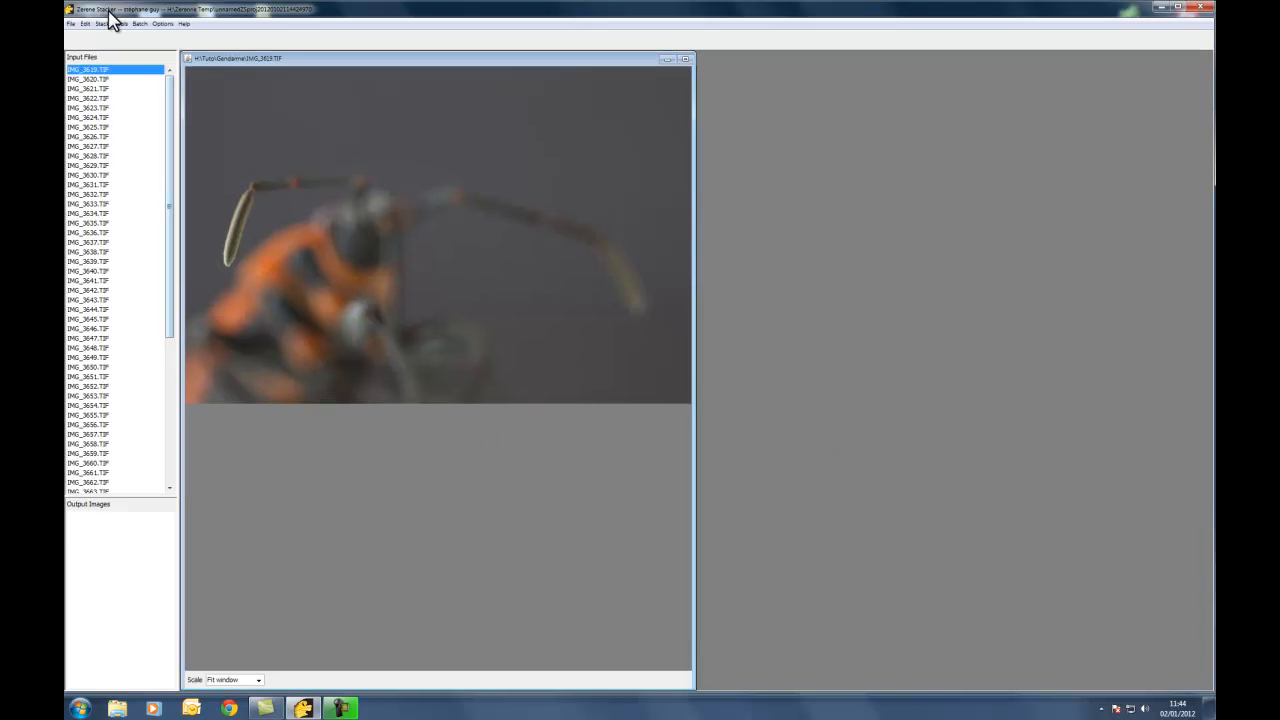
Step: Reset the DMap stacking preferences to their defaults and apply them
click(161, 23)
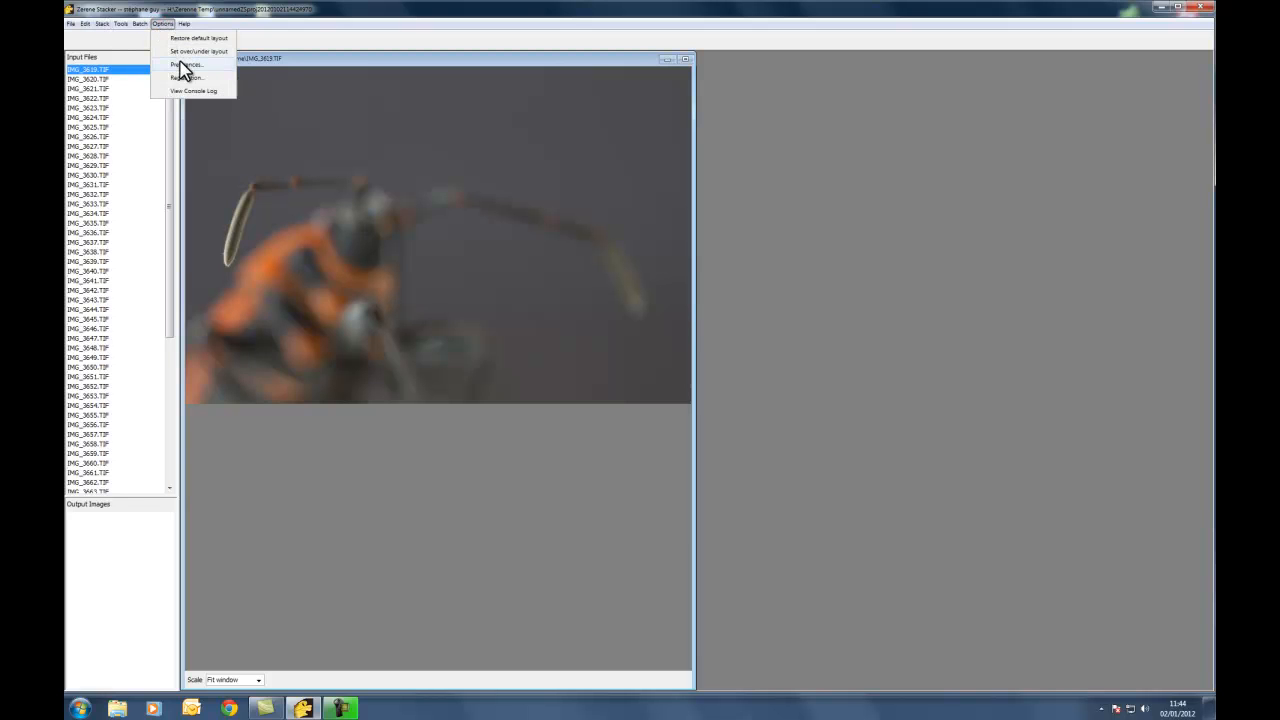
click(181, 66)
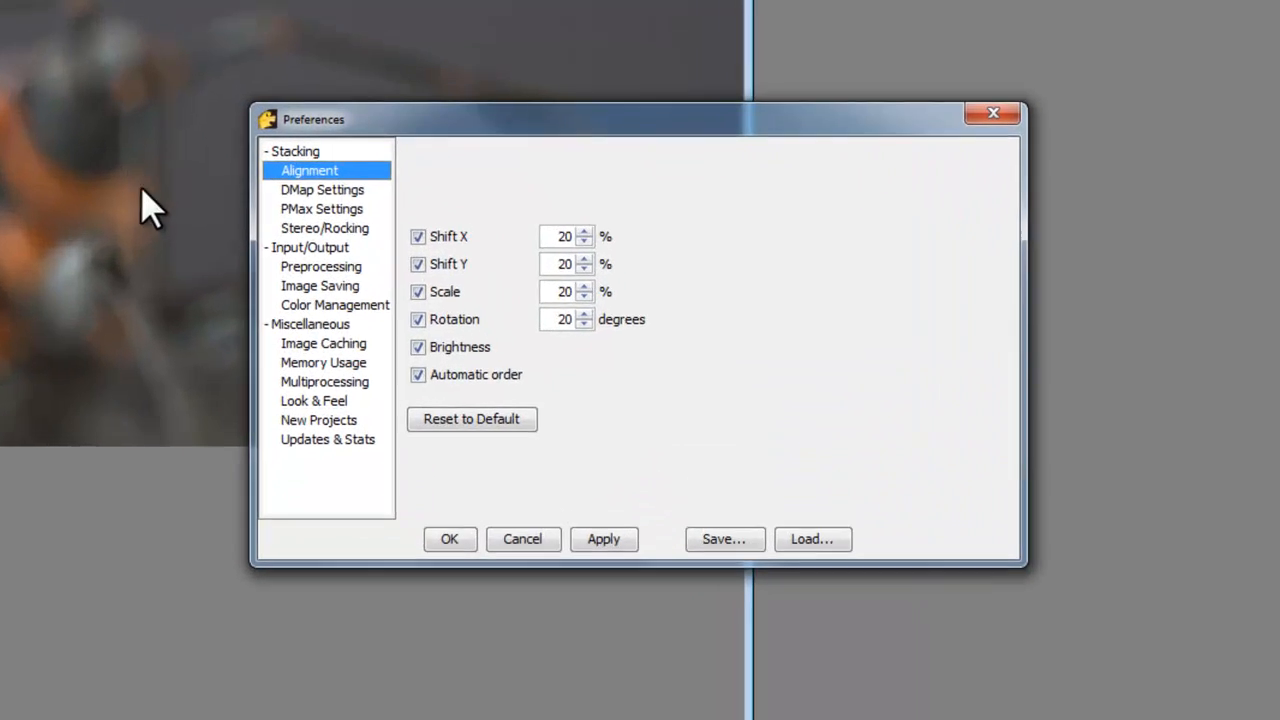
click(270, 176)
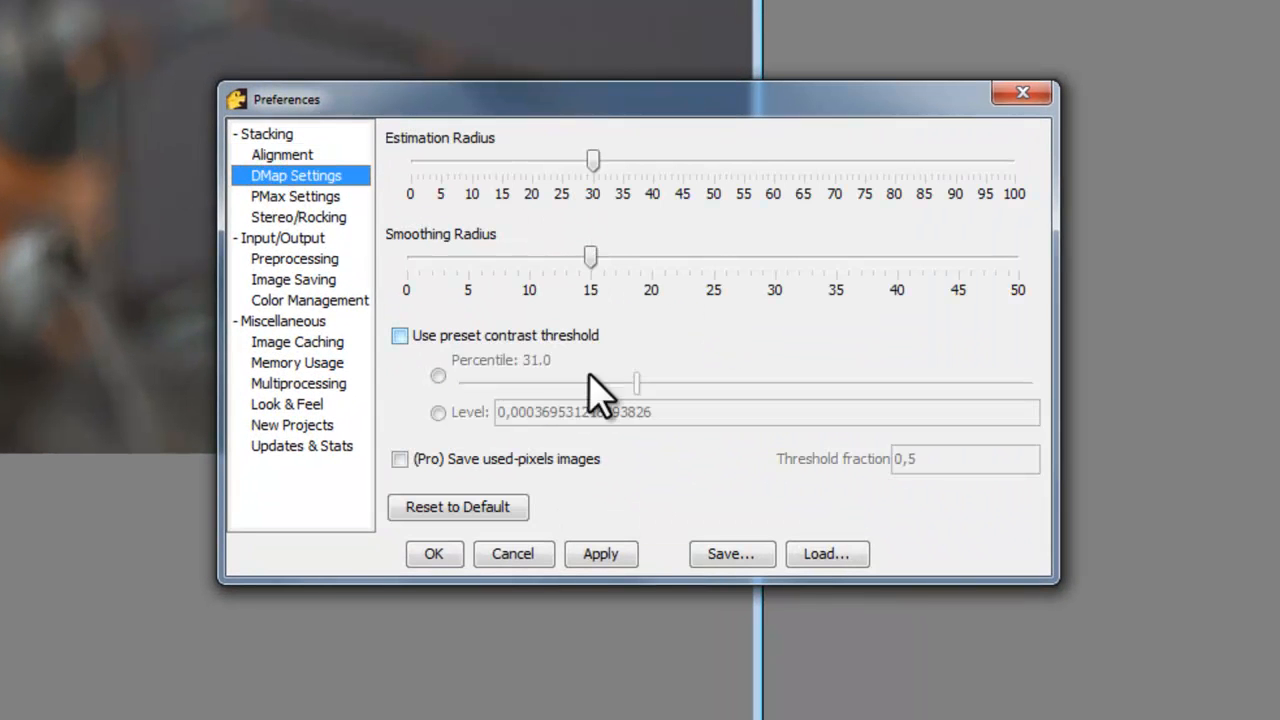
click(497, 495)
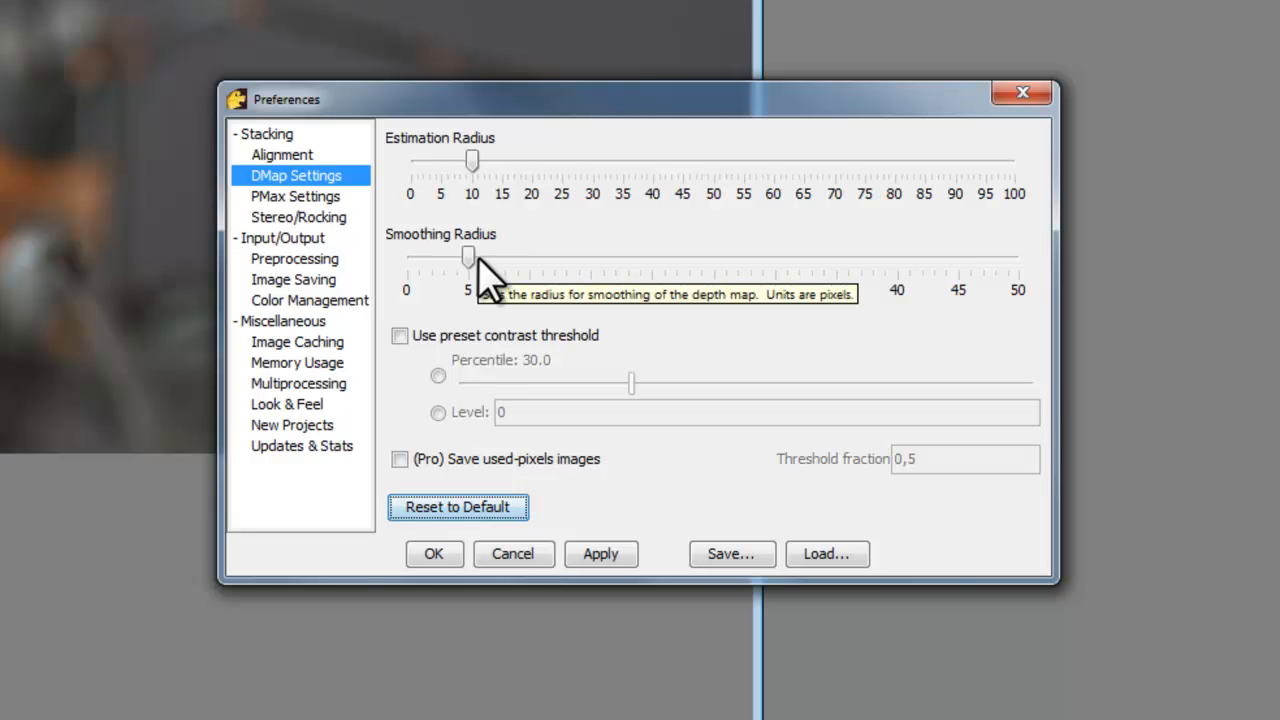
click(586, 555)
click(436, 553)
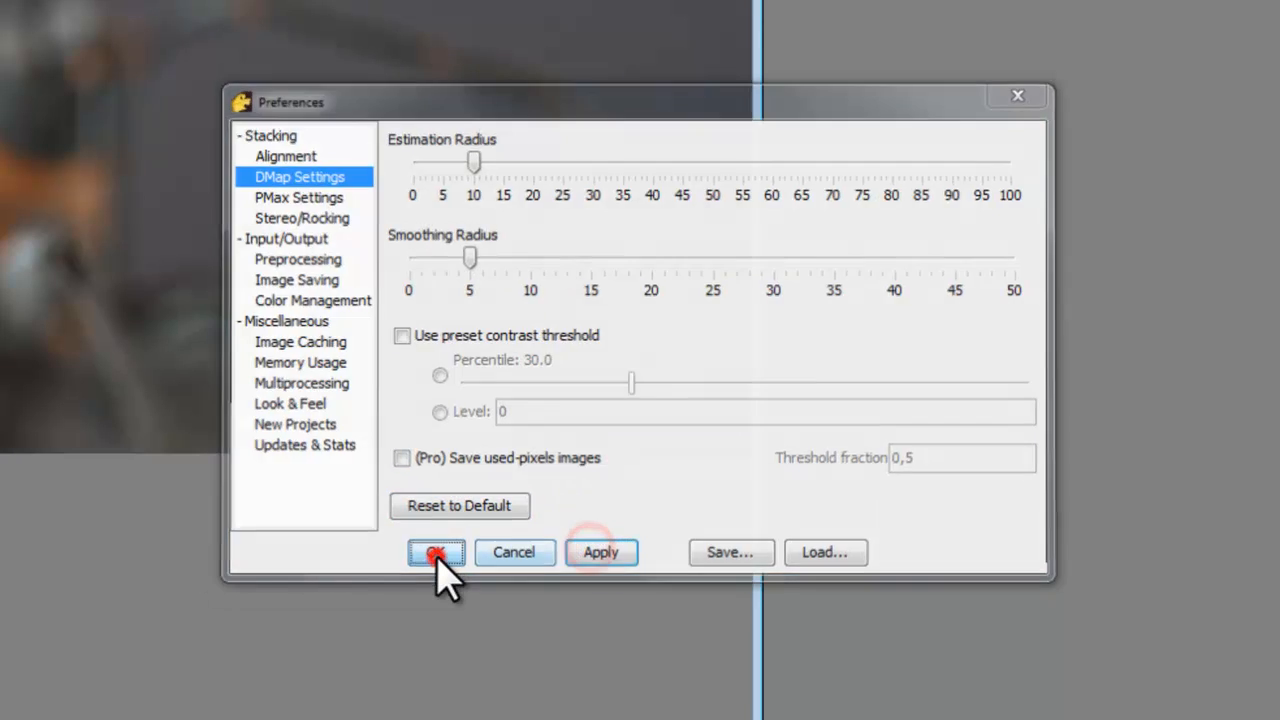
Step: Align and stack all images with the DMap method, using a contrast threshold percentile of 74.4
click(102, 24)
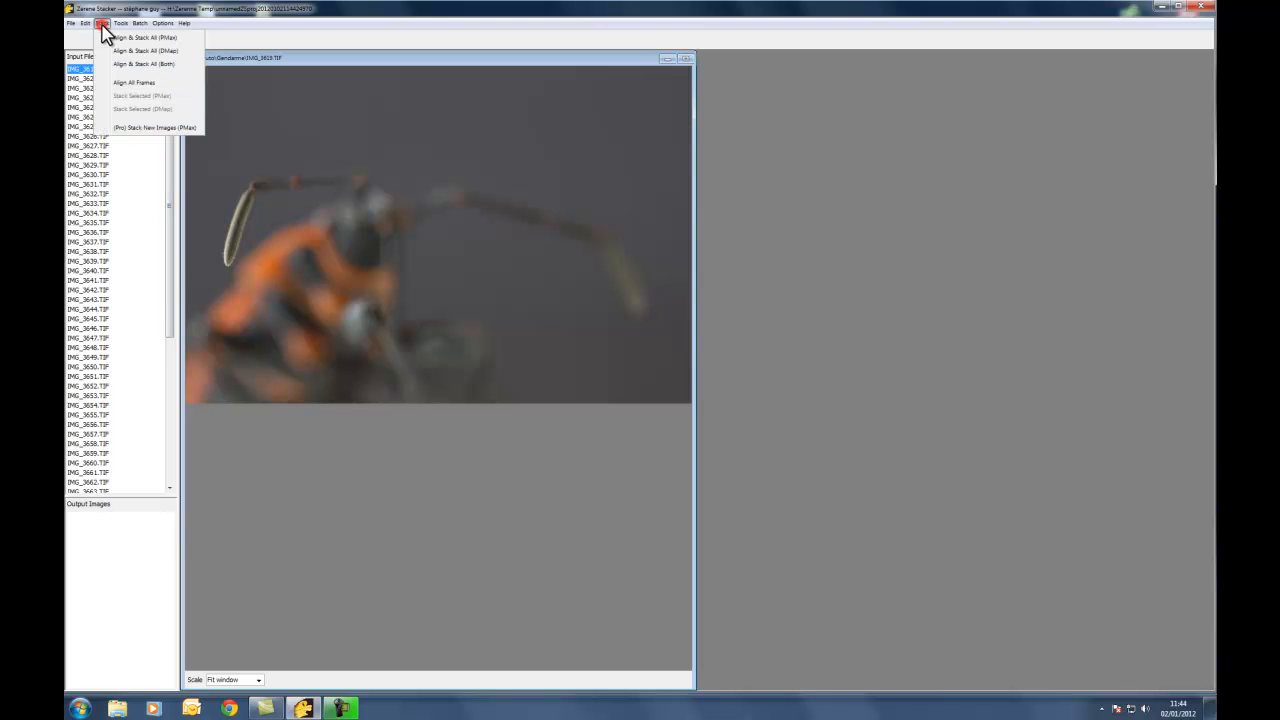
click(115, 51)
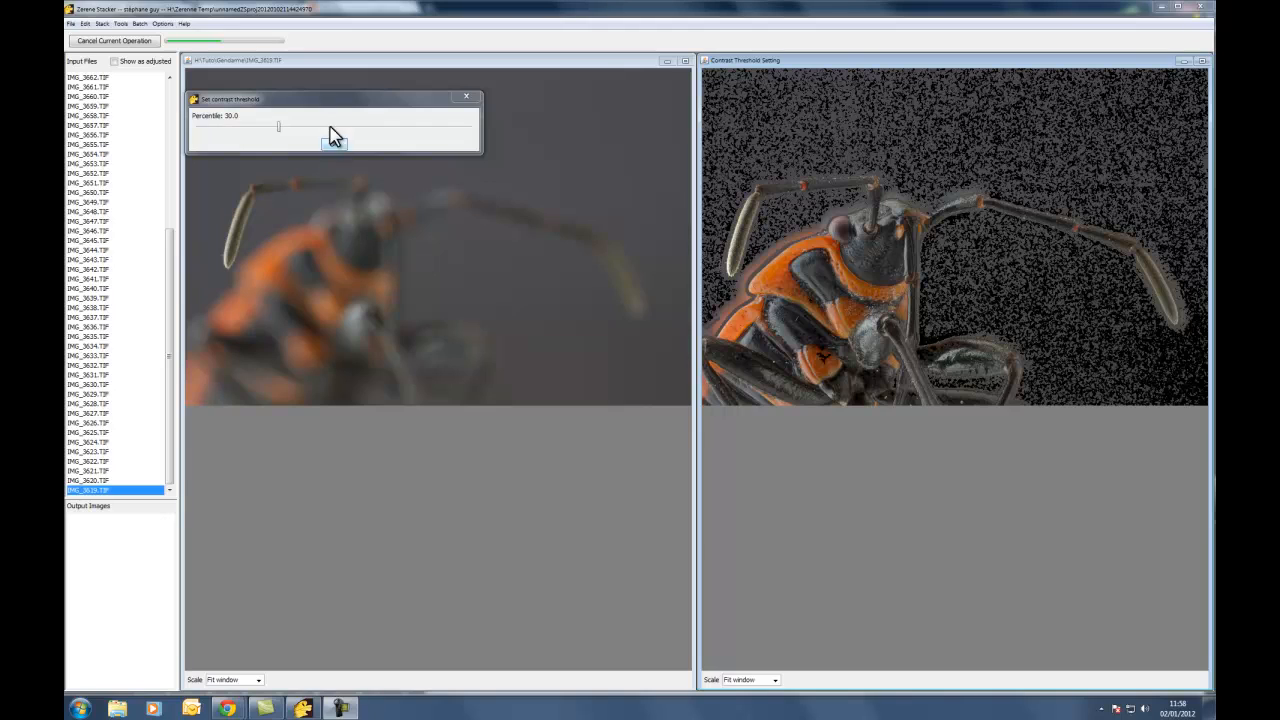
drag(337, 106, 864, 455)
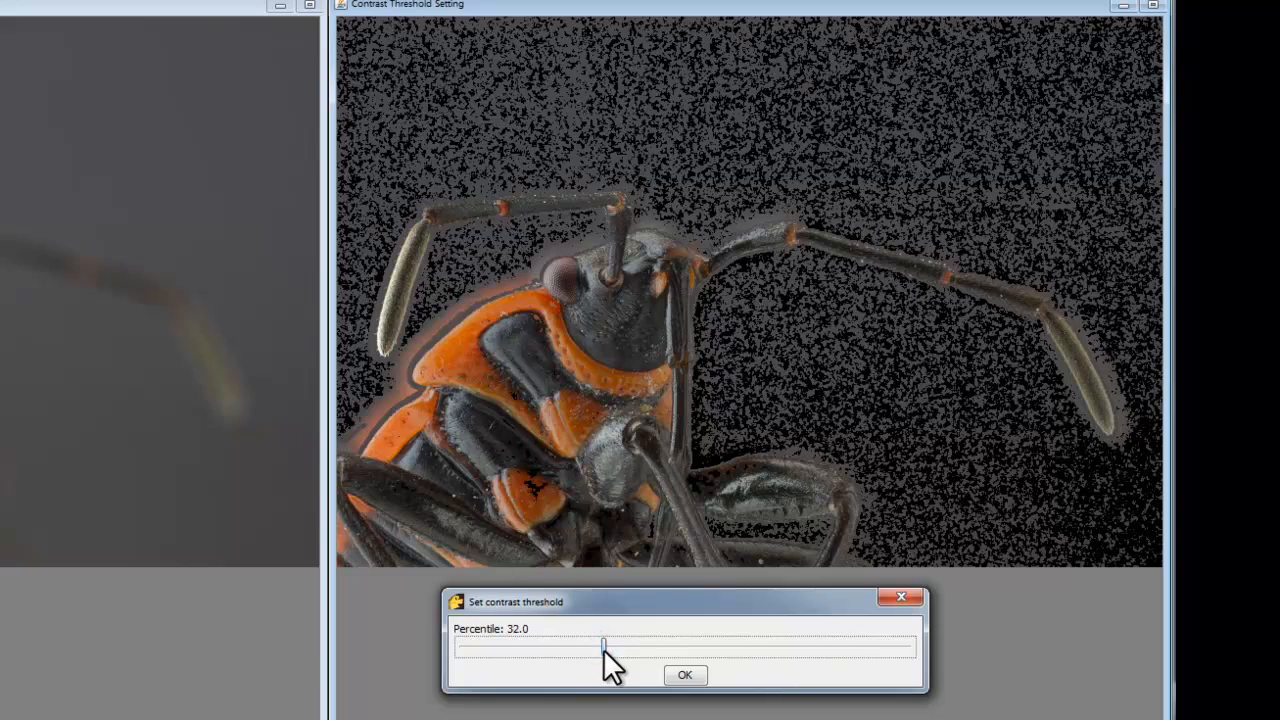
drag(603, 649, 795, 651)
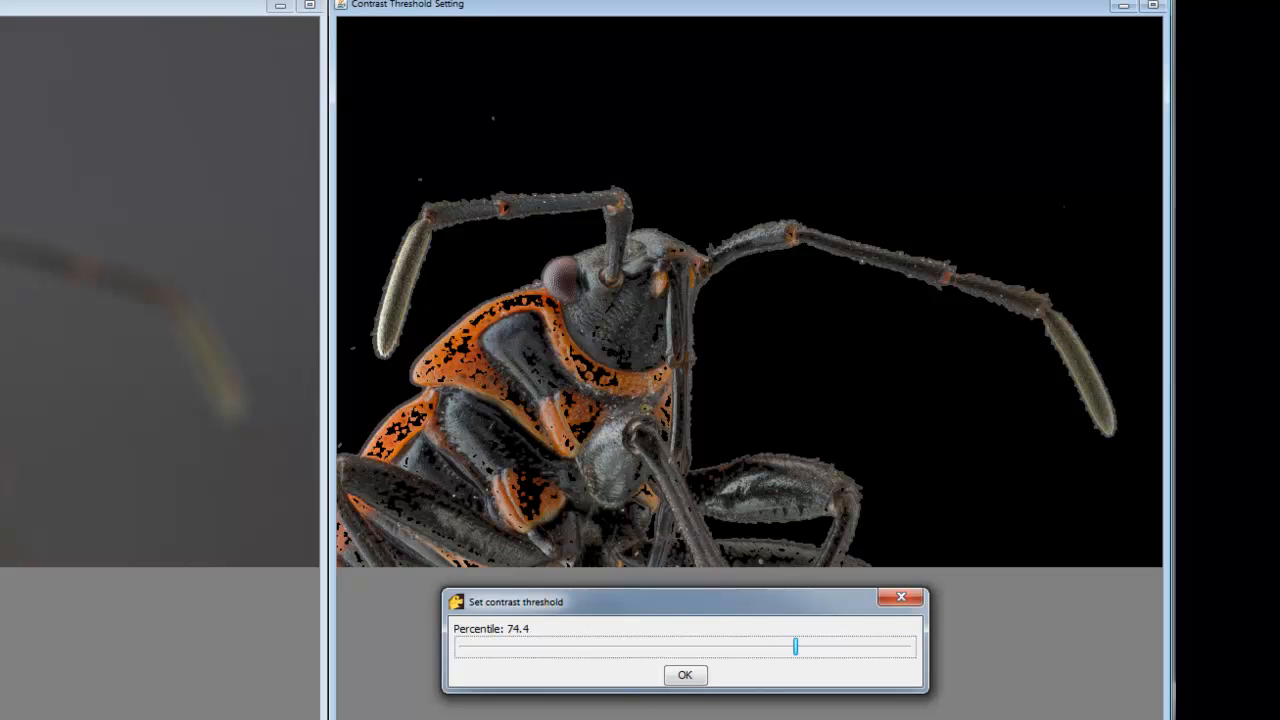
click(685, 675)
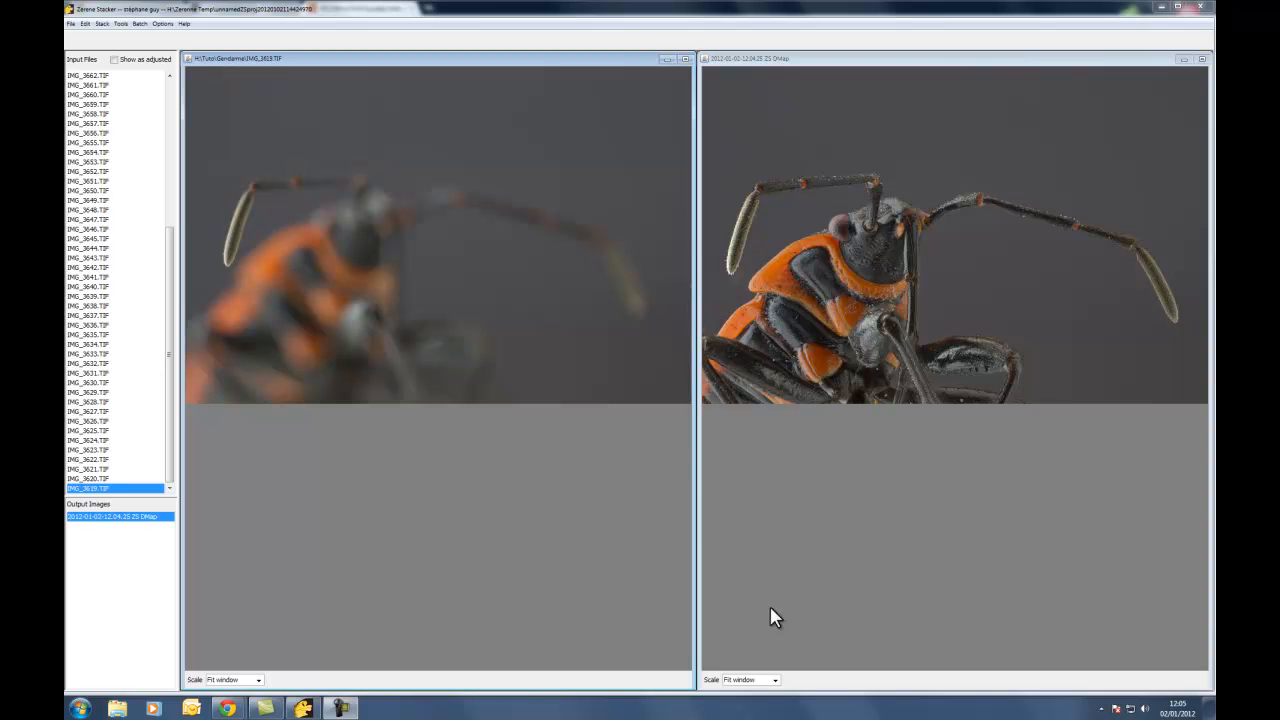
Step: Examine the head, legs and body of the stacked insect at 50% scale, then fit the image to the window
click(775, 679)
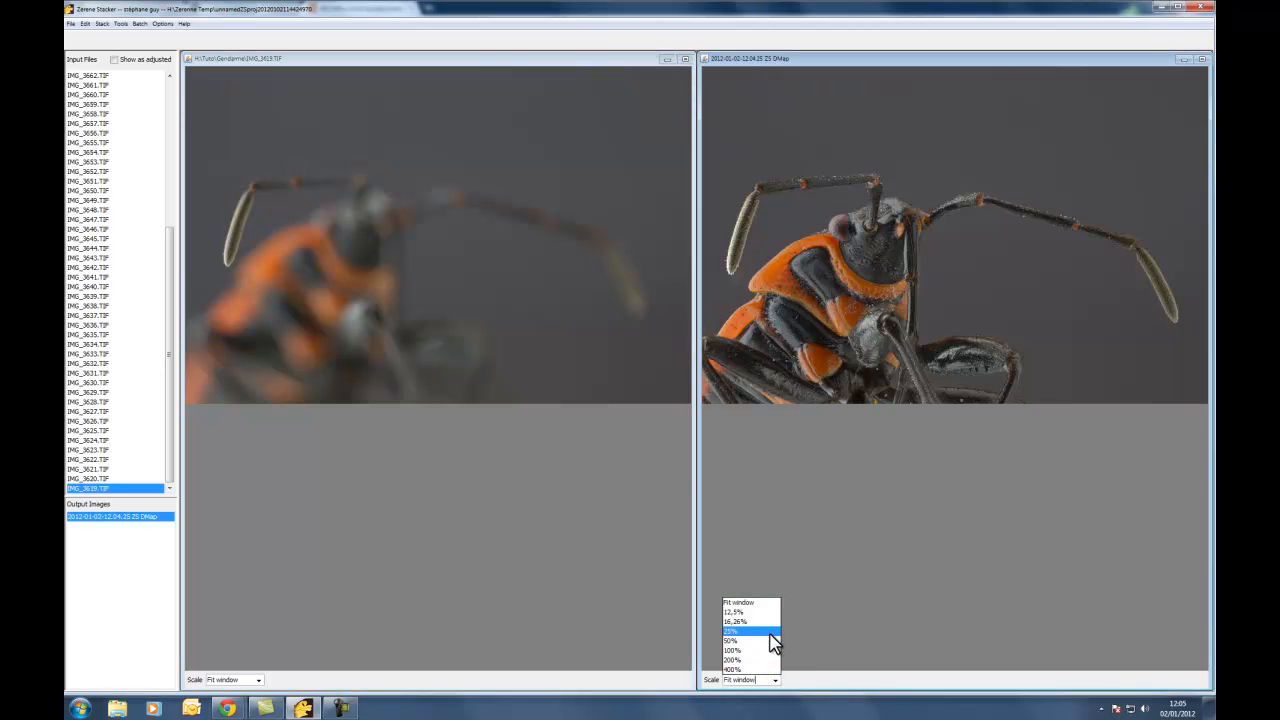
click(773, 641)
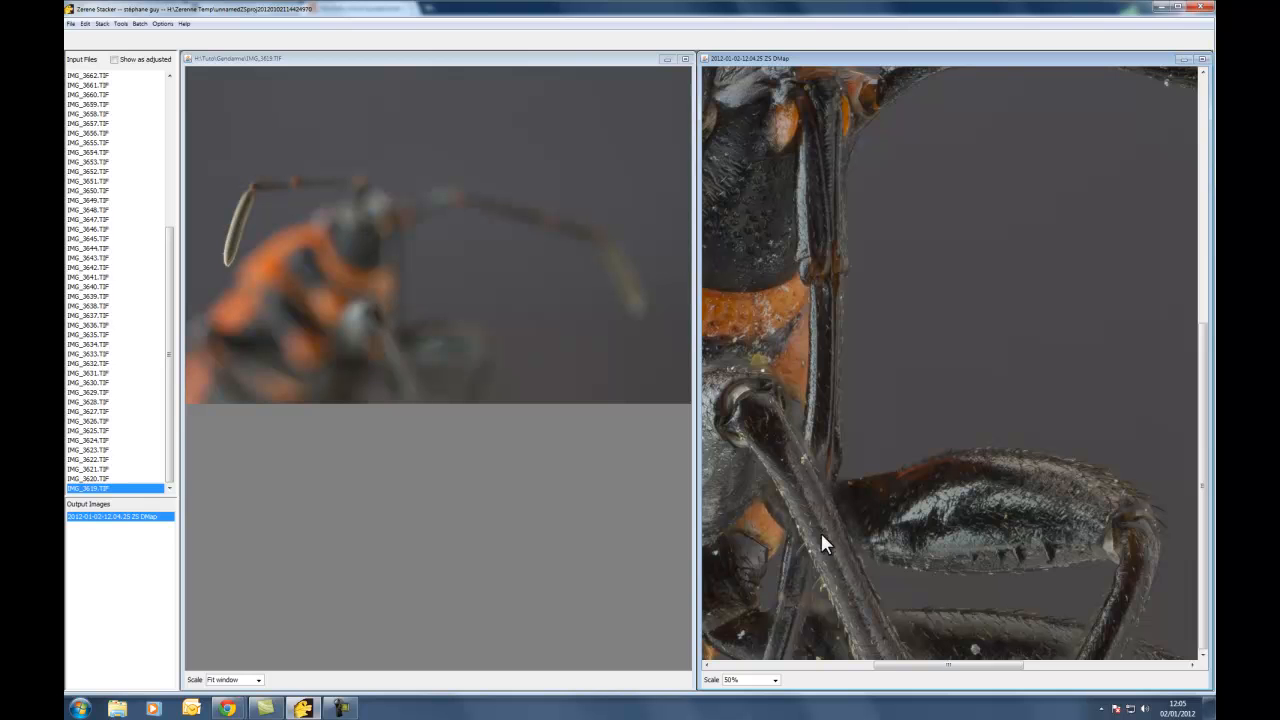
drag(891, 667, 834, 668)
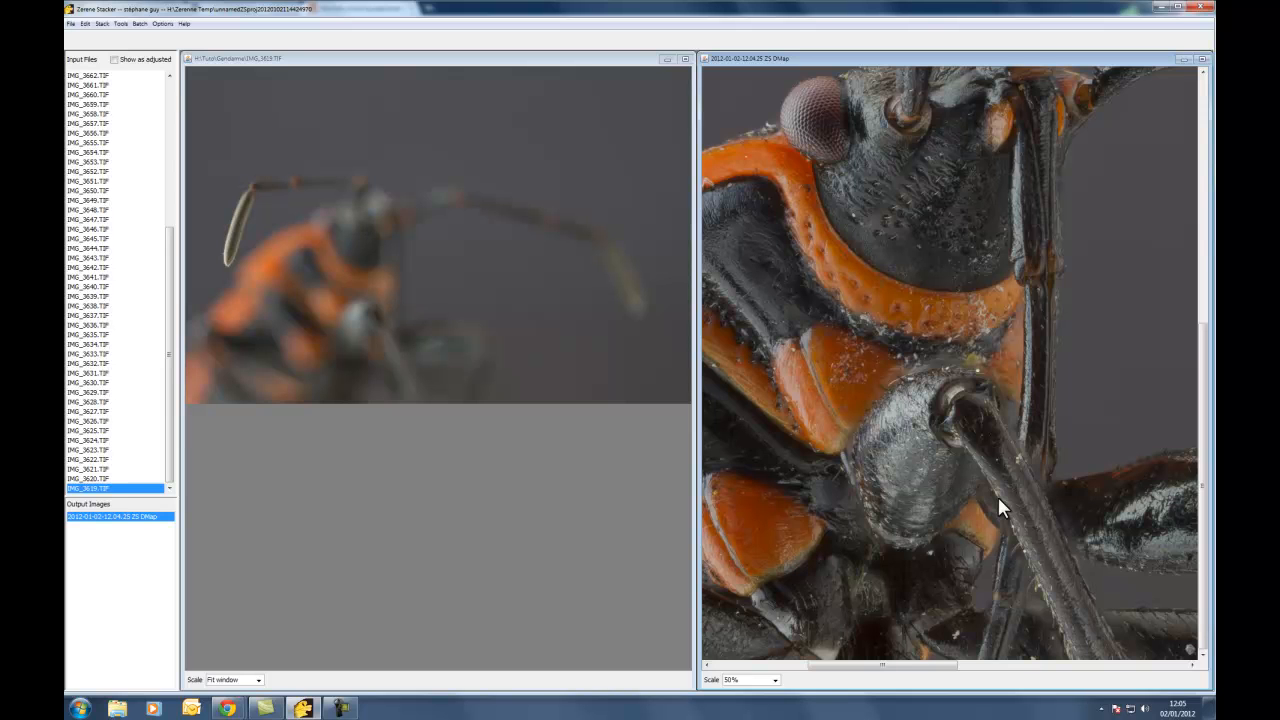
drag(1199, 460, 1199, 365)
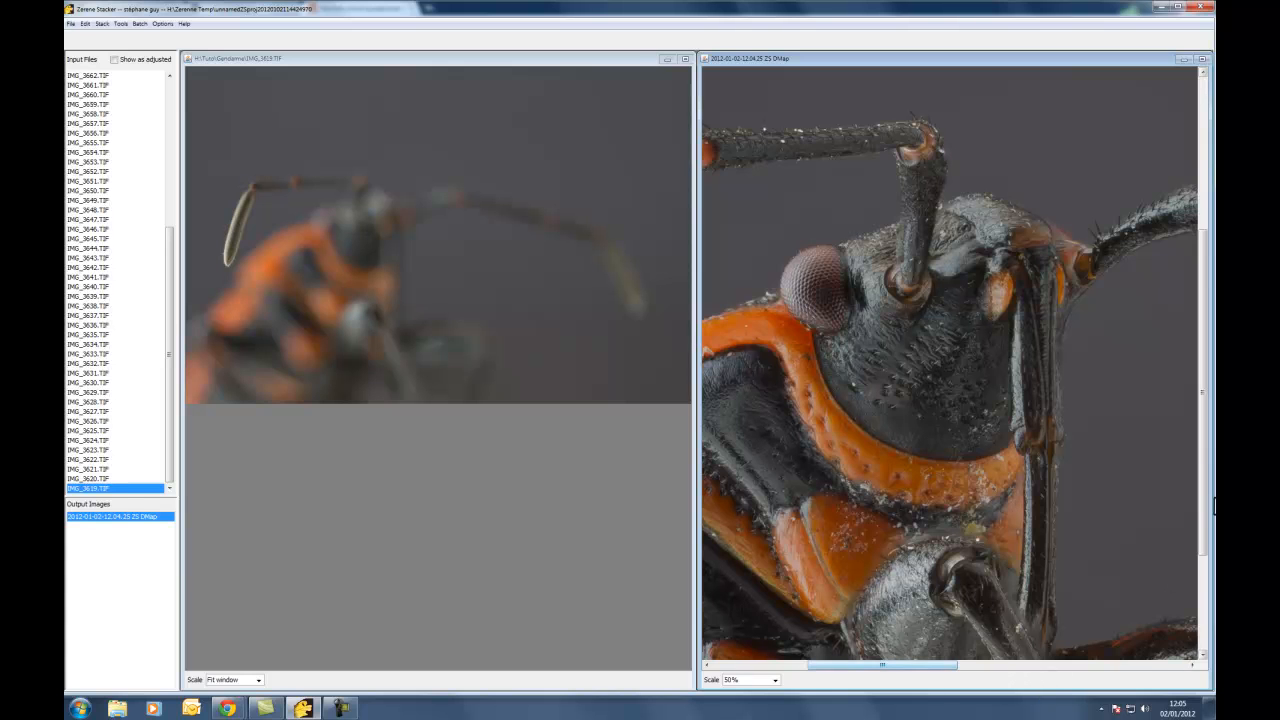
drag(1203, 430, 1204, 522)
drag(926, 670, 796, 684)
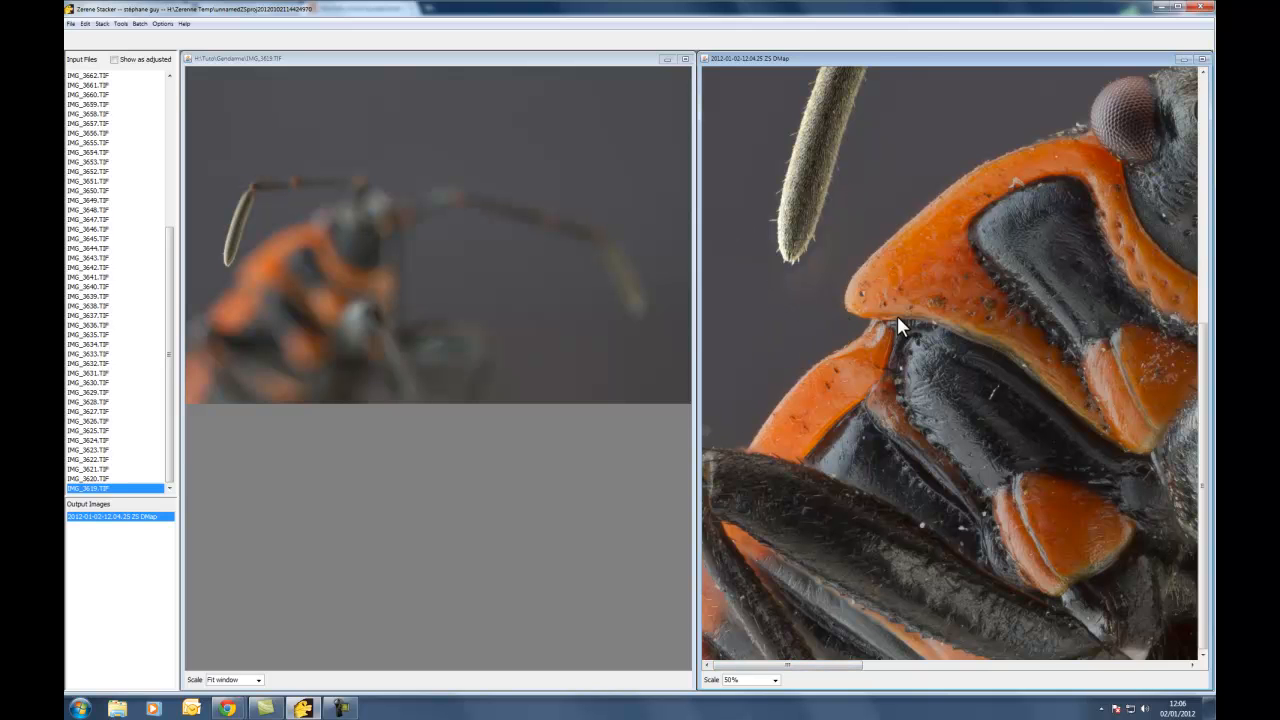
click(775, 682)
click(775, 682)
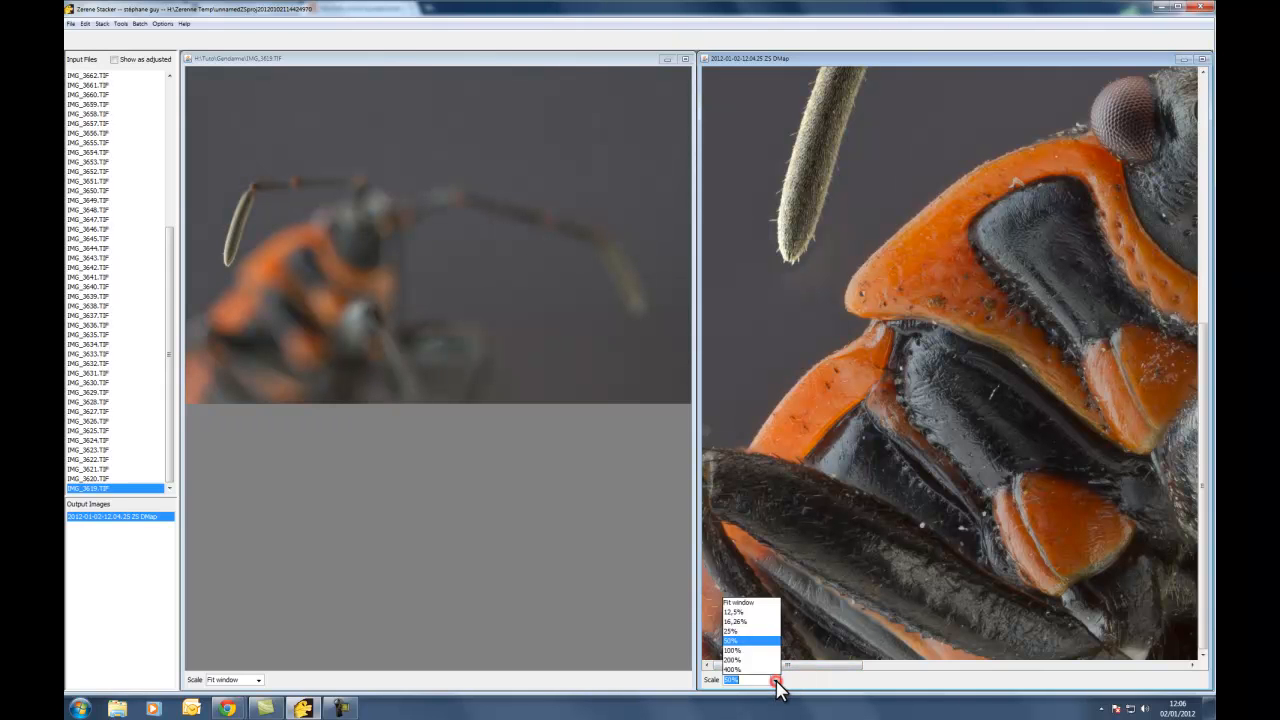
click(751, 602)
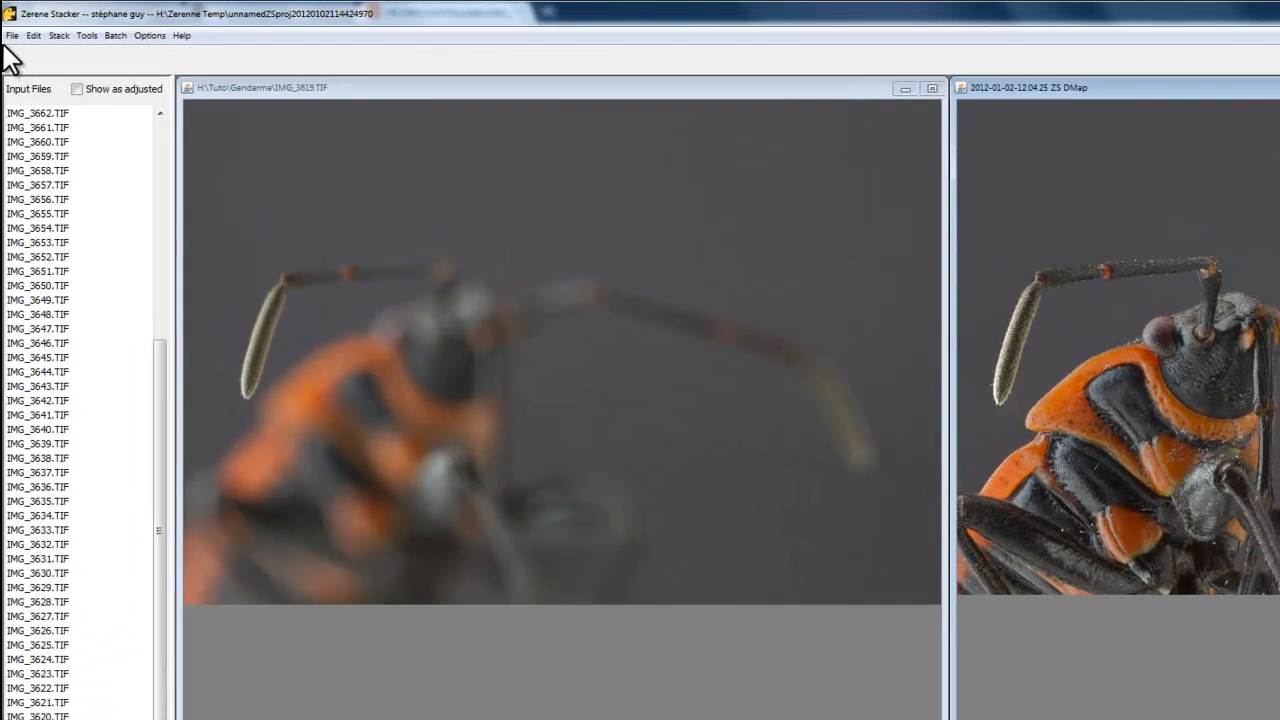
Step: Close the current project and discard its unsaved work
click(70, 23)
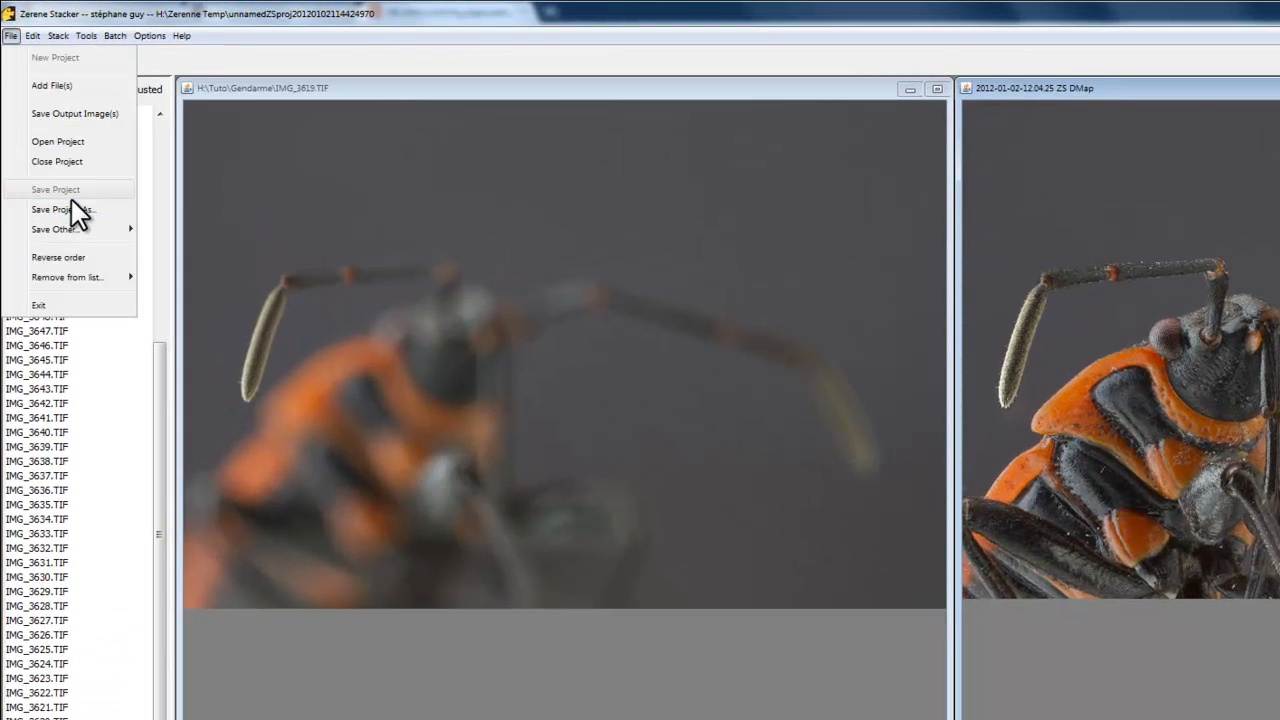
click(71, 162)
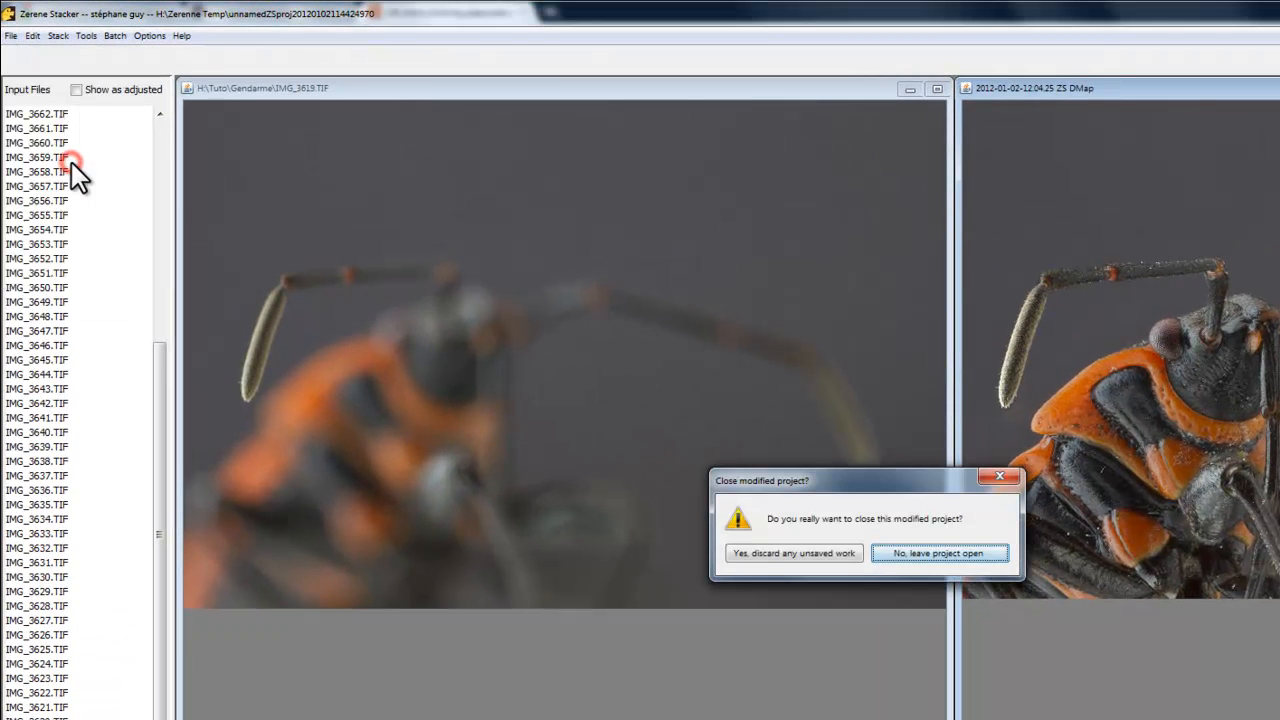
click(772, 551)
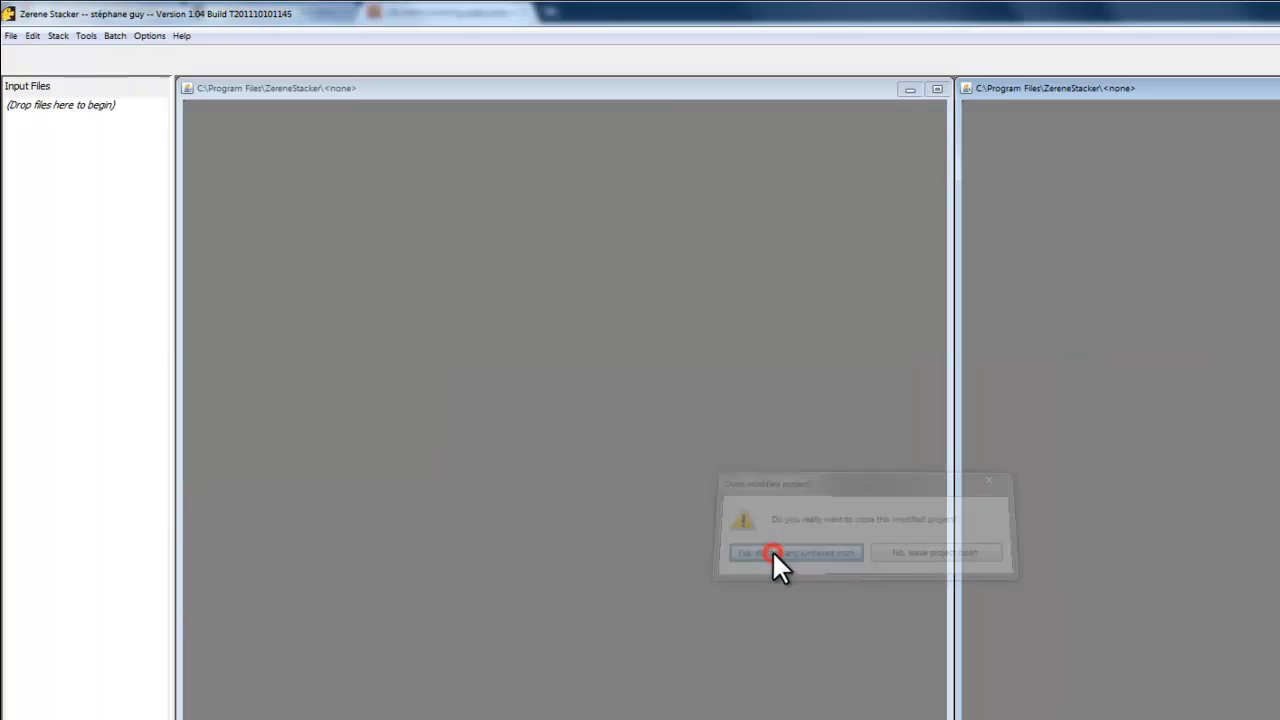
Step: Add all source images from IMG_2309.TIF to IMG_2363.TIF in the Mouche folder
click(11, 37)
click(42, 89)
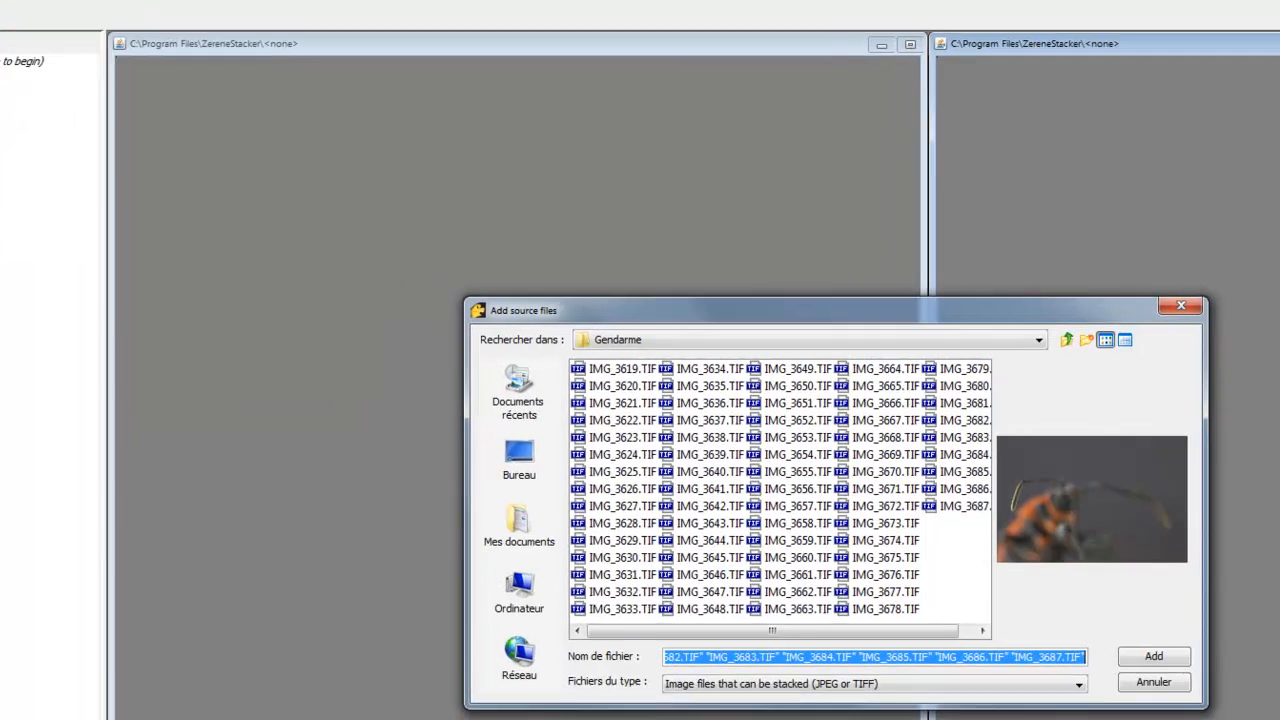
click(951, 162)
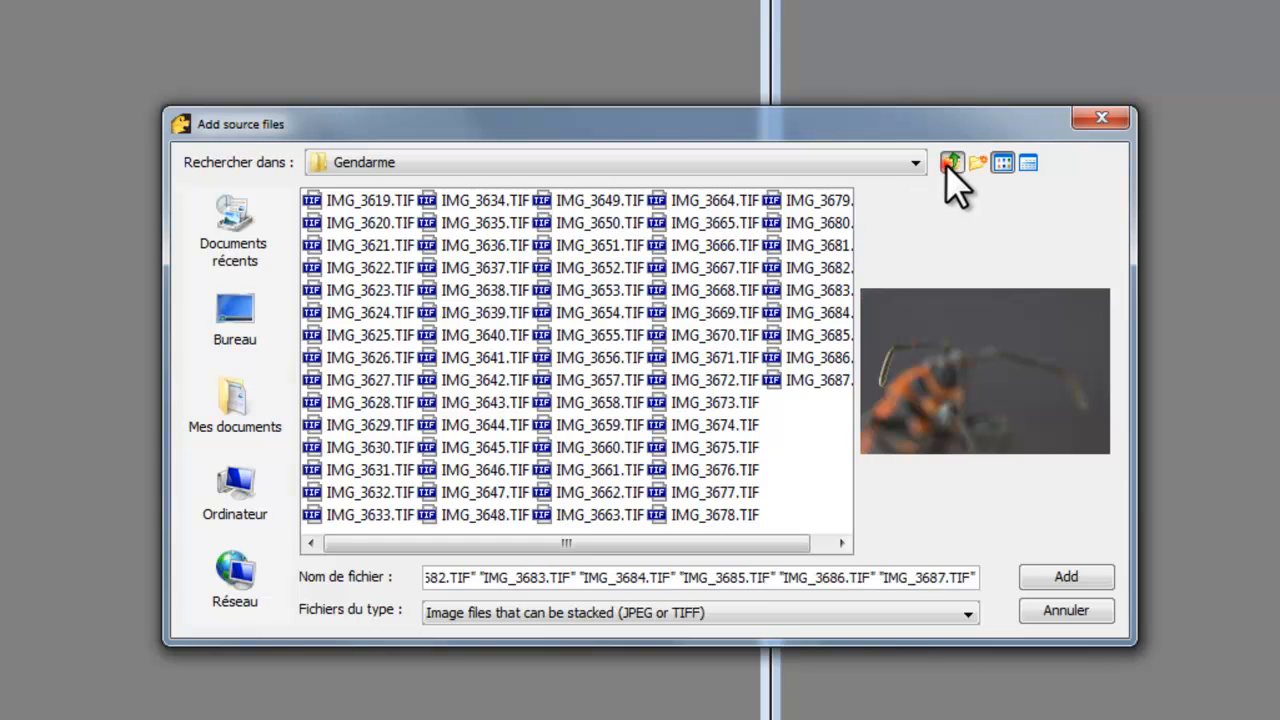
click(348, 245)
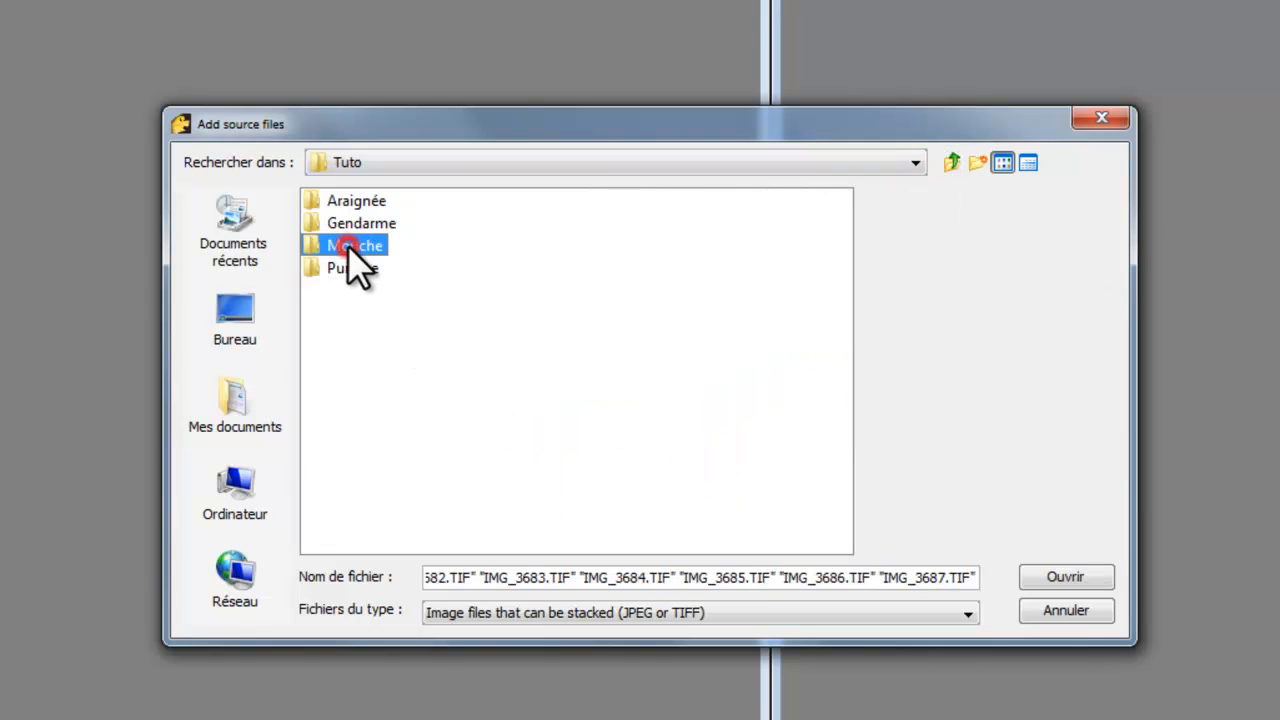
click(1100, 572)
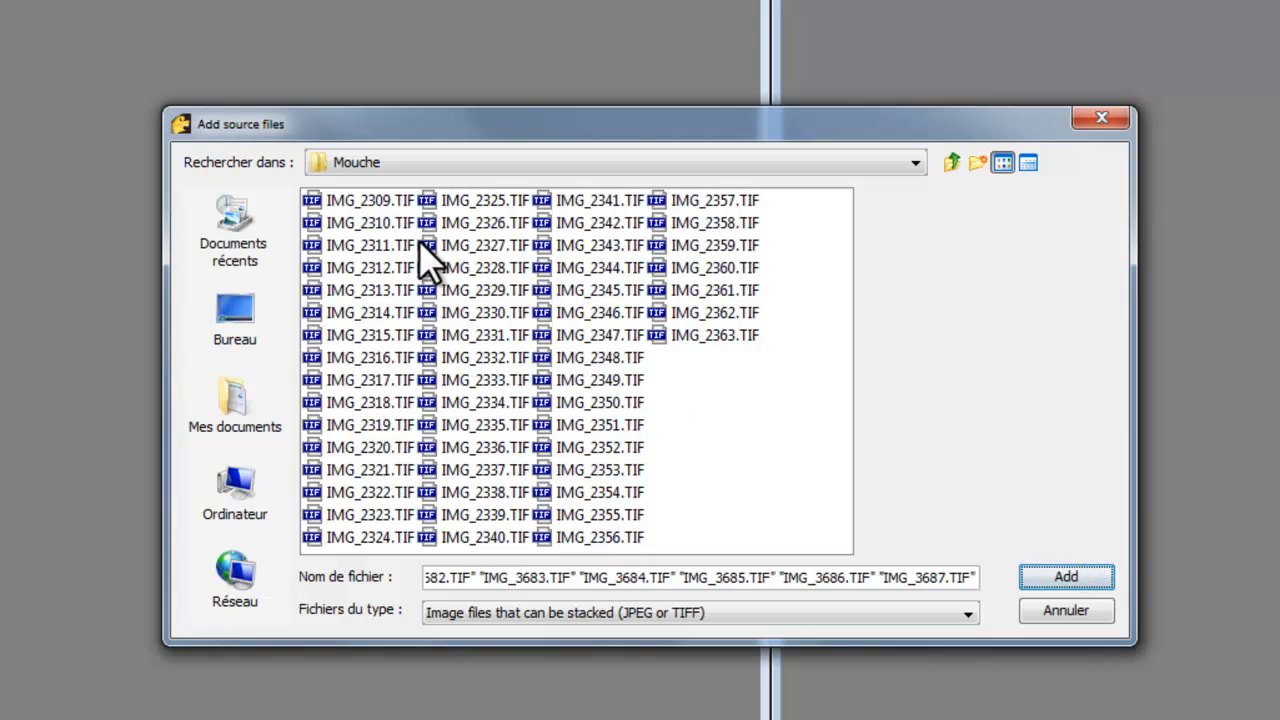
click(375, 200)
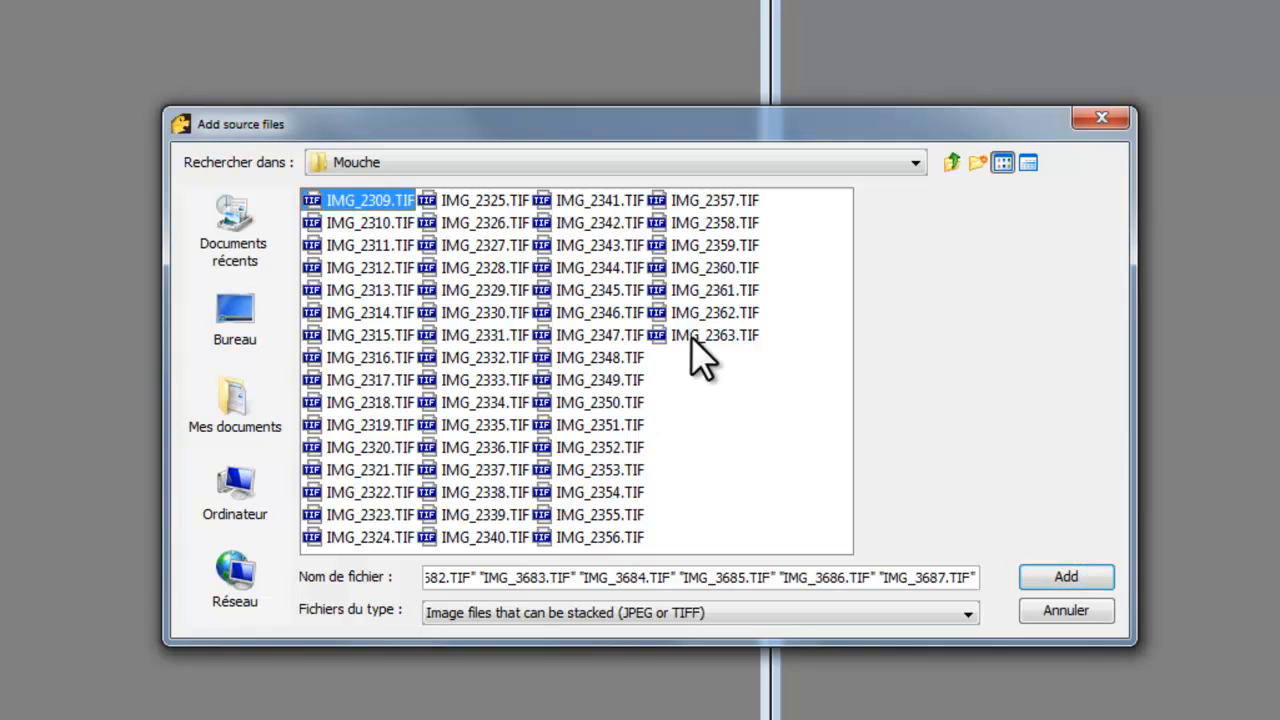
shift+click(722, 342)
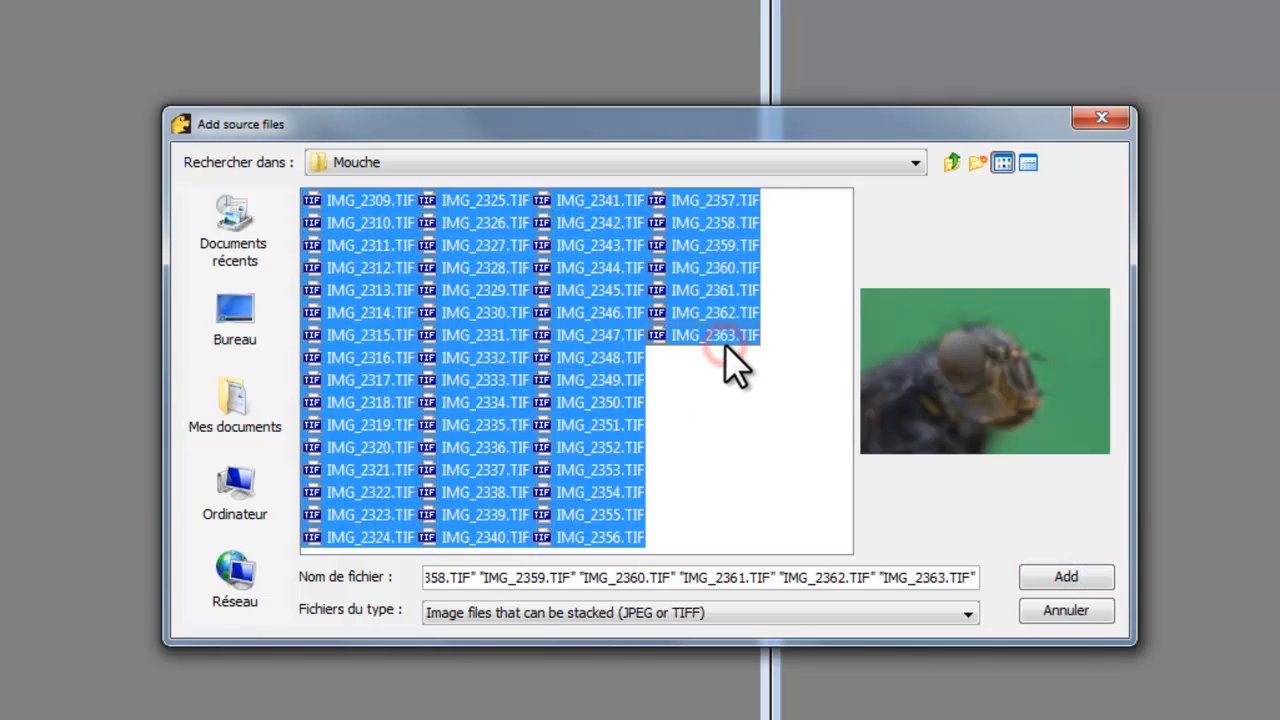
click(1050, 578)
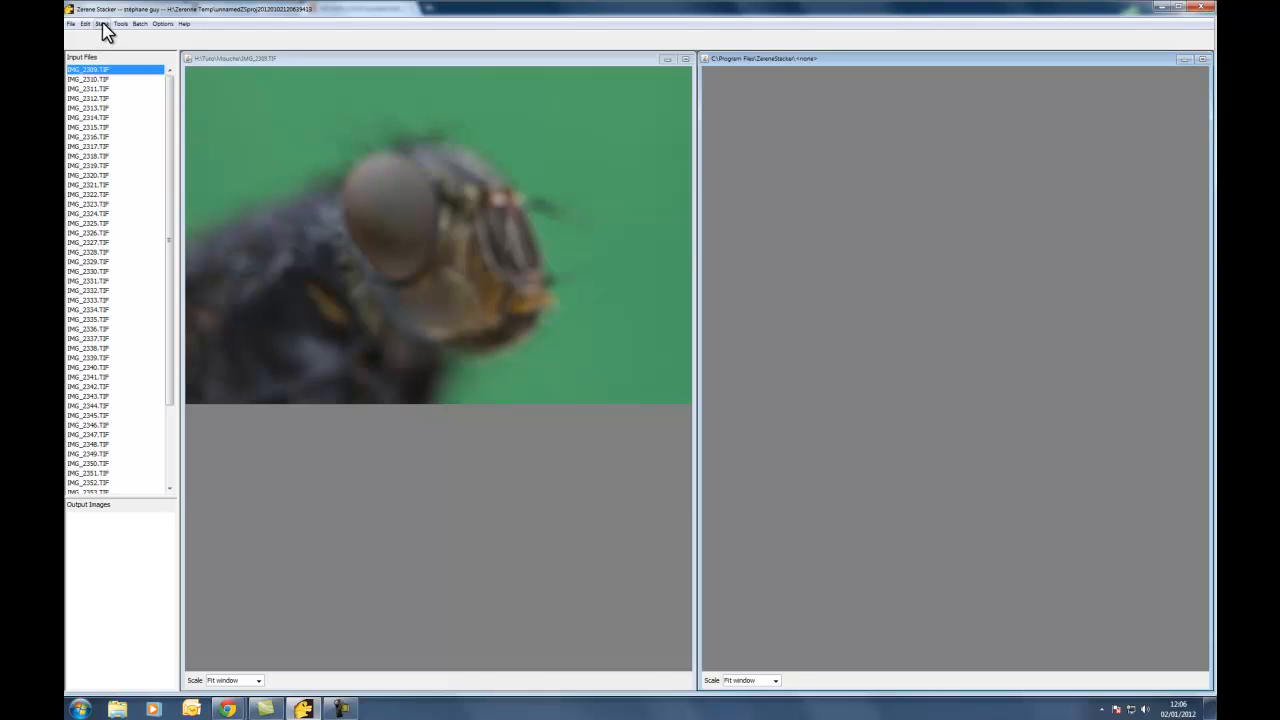
Step: Align and stack all fly images with the DMap method, lowering the contrast threshold percentile slightly
click(102, 23)
click(129, 51)
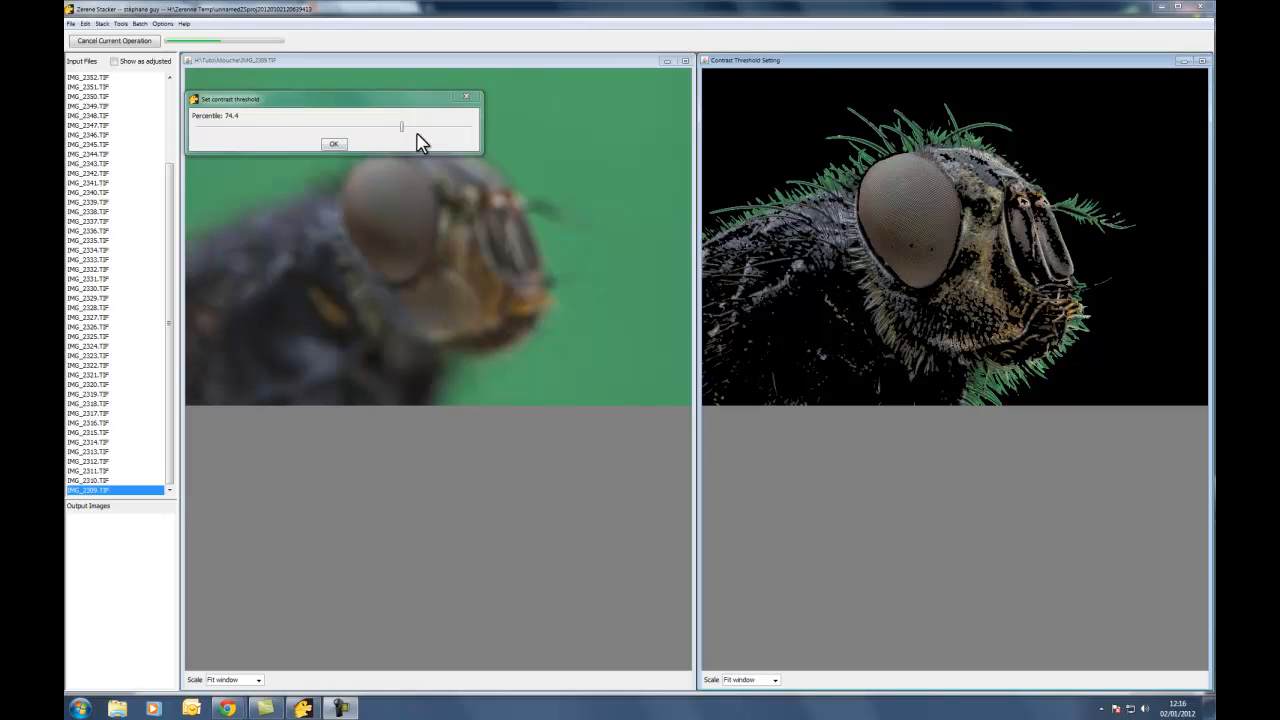
drag(326, 102, 911, 431)
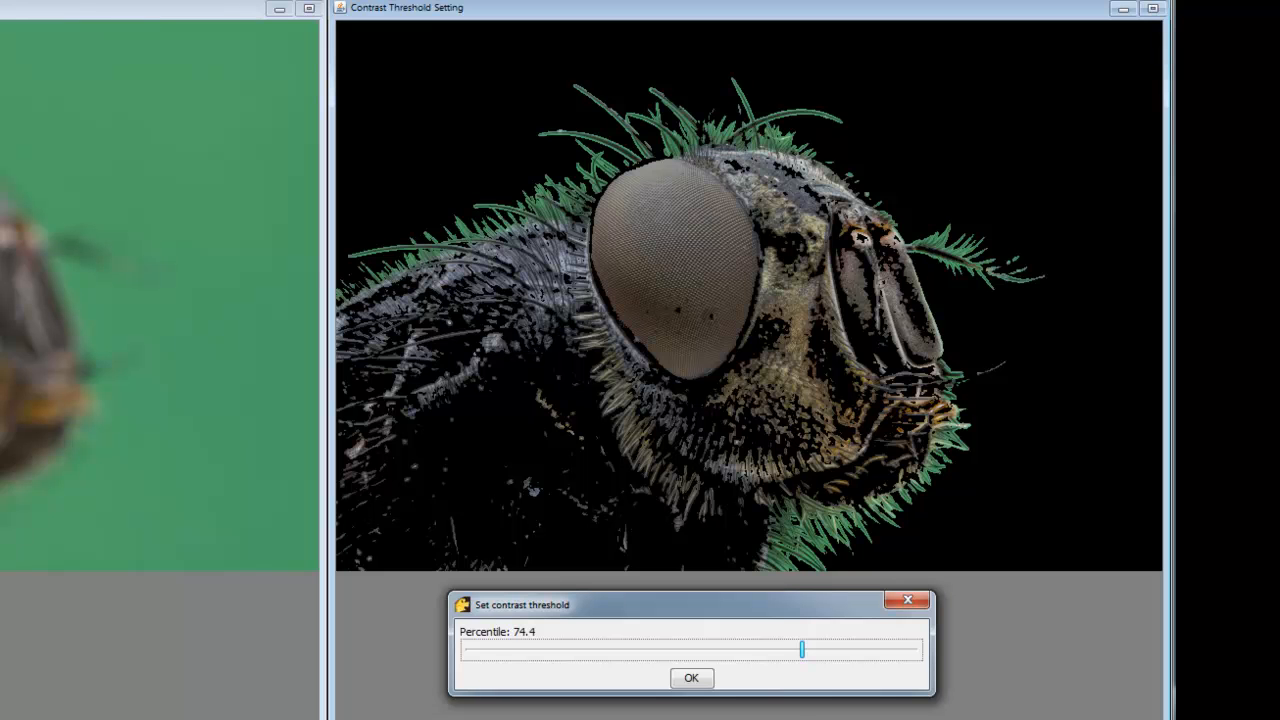
drag(800, 645, 786, 650)
mouse_move(773, 658)
mouse_down()
mouse_move(703, 668)
mouse_move(783, 657)
mouse_move(760, 664)
mouse_up()
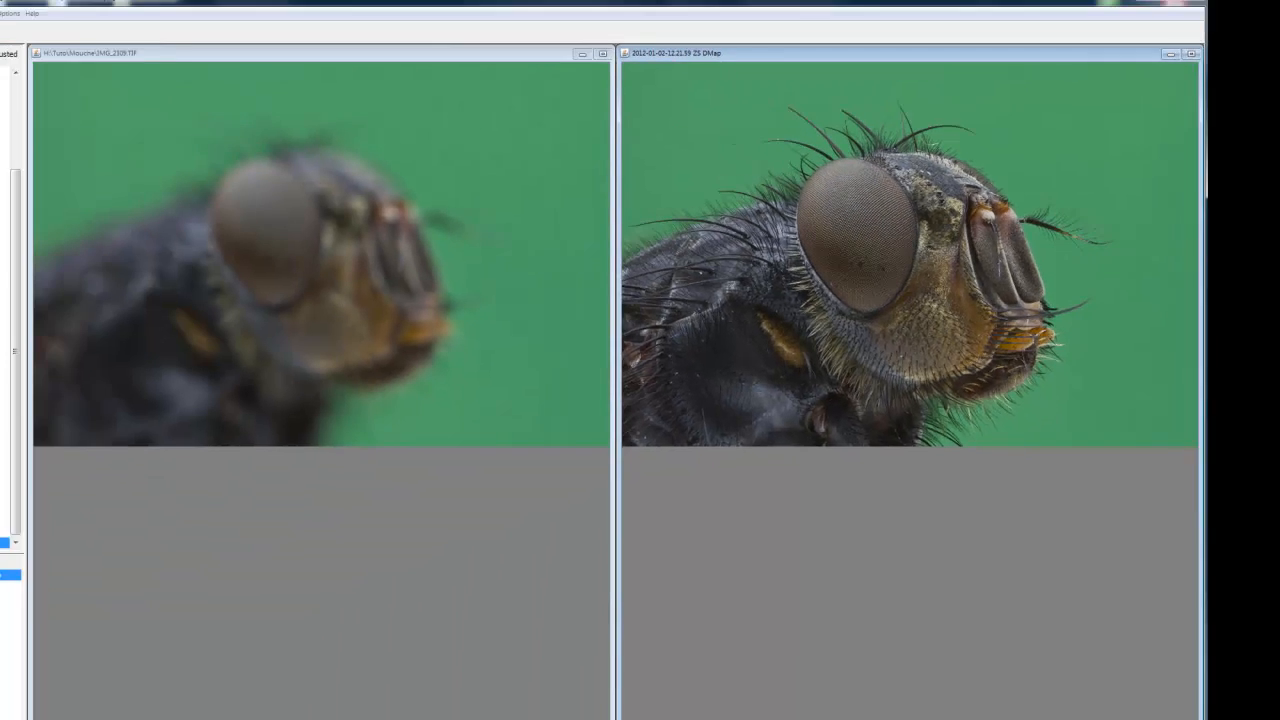
Step: Examine the stacked fly's head, eye, hairs and body at 25% and then 50% scale
click(774, 682)
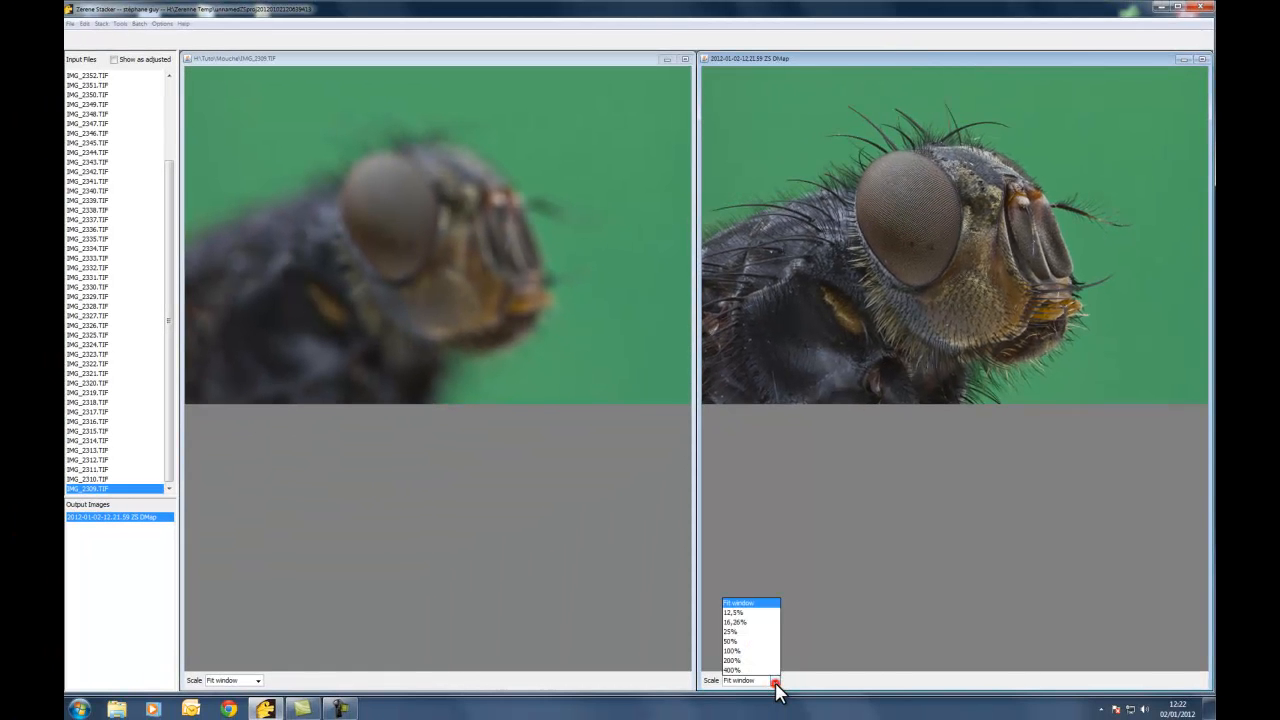
click(752, 632)
drag(900, 667, 810, 680)
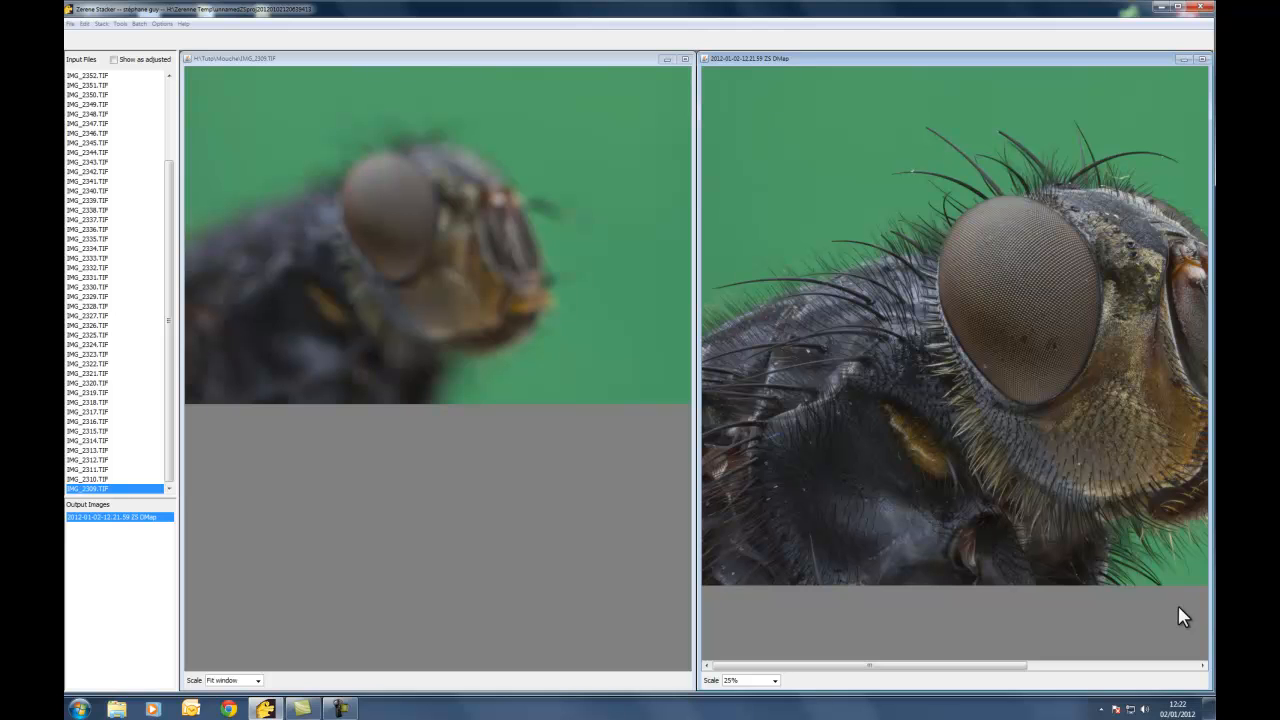
drag(987, 668, 1100, 662)
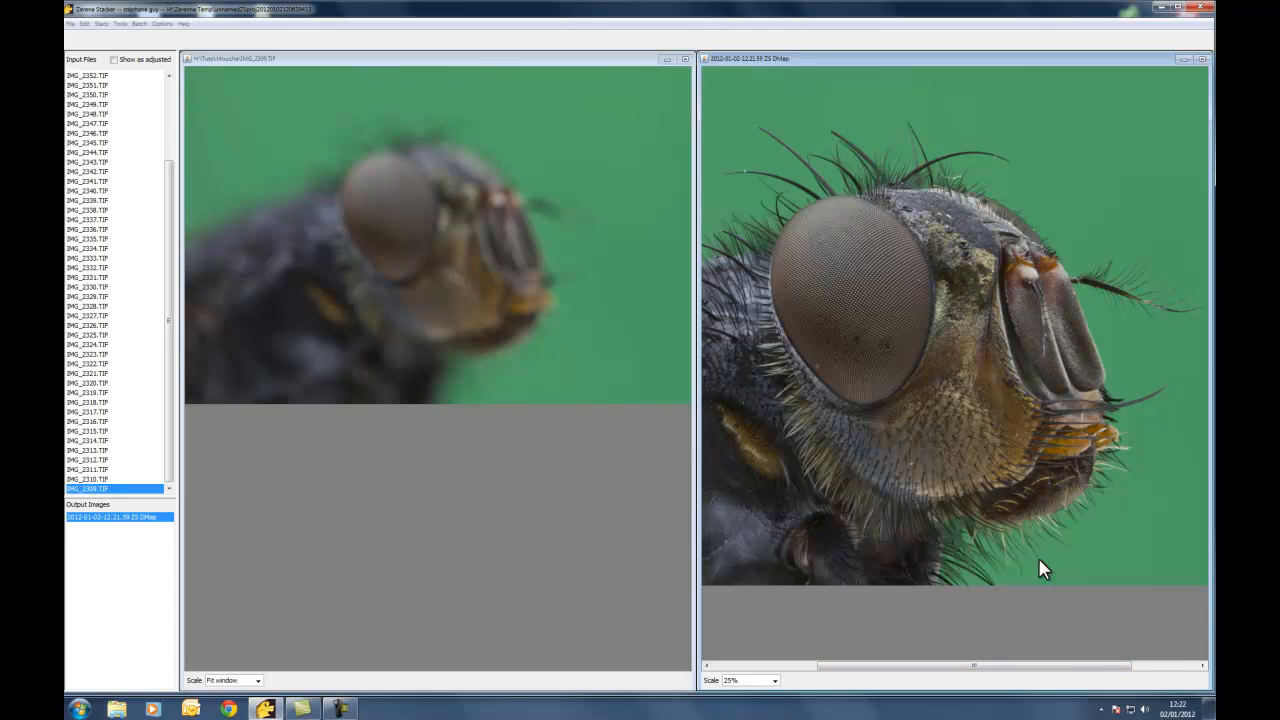
drag(1065, 668, 1028, 668)
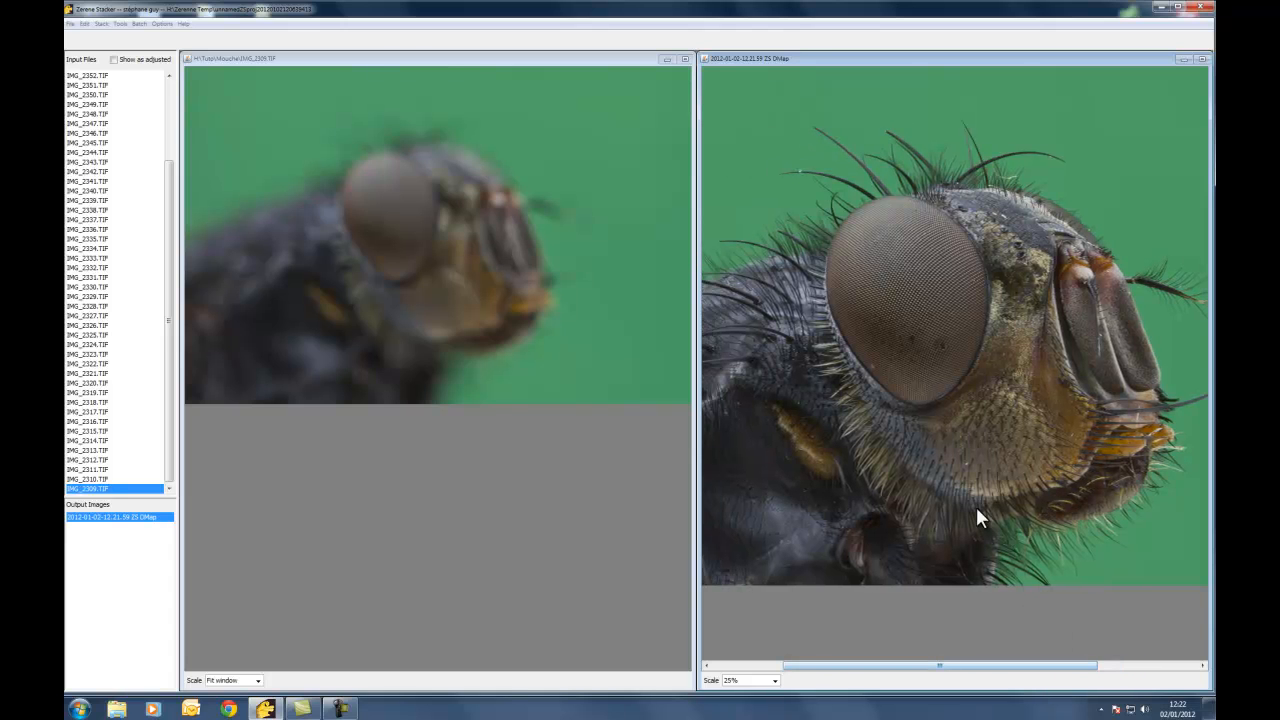
drag(1023, 666, 951, 670)
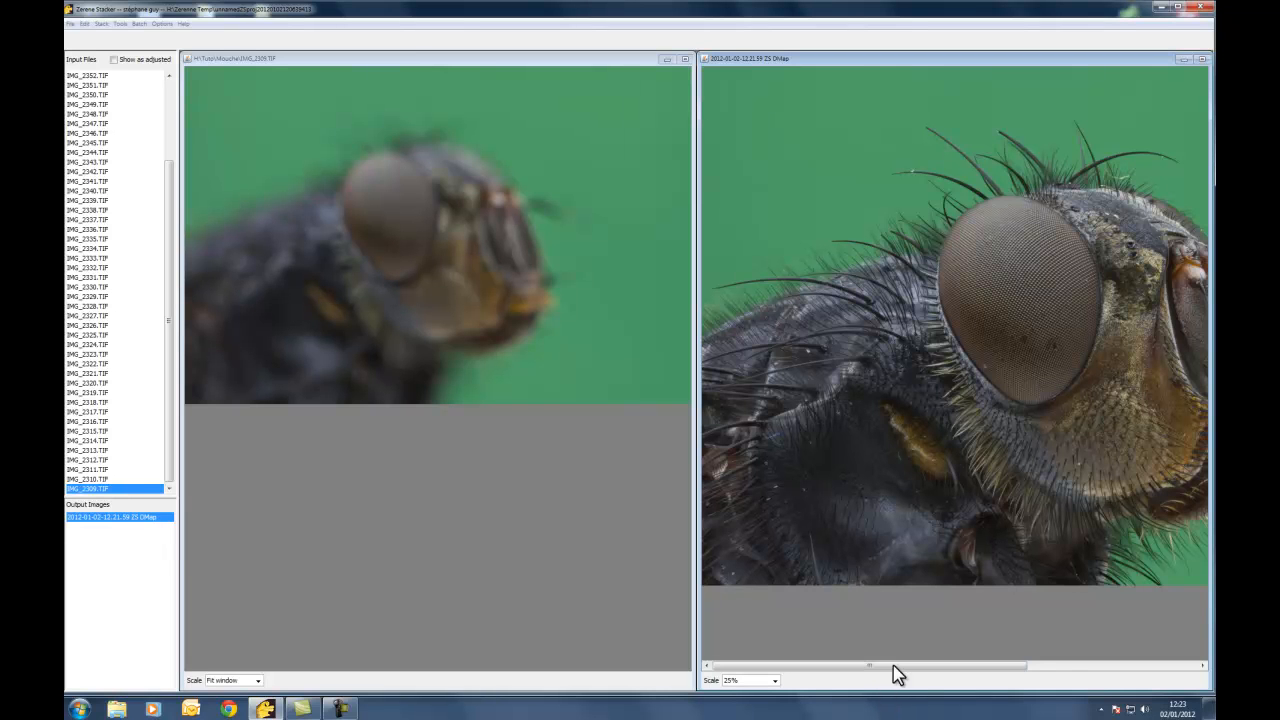
drag(900, 668, 851, 686)
click(773, 680)
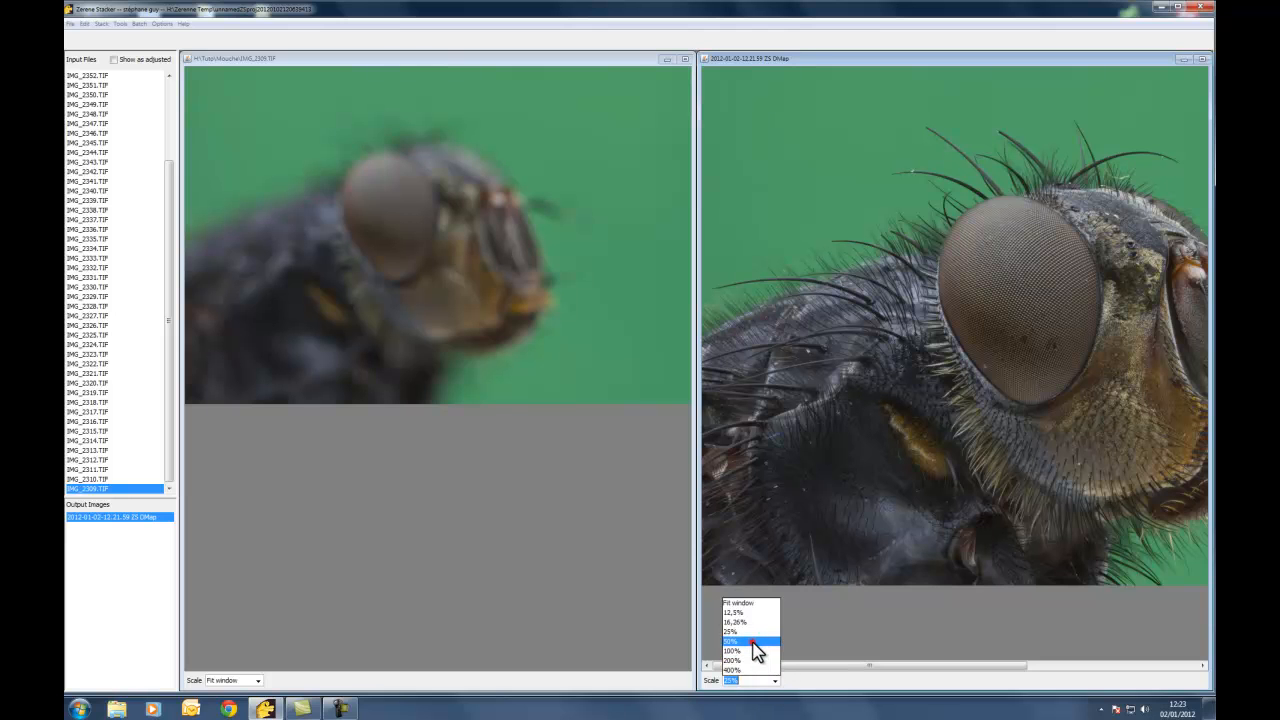
click(749, 642)
drag(835, 664, 717, 676)
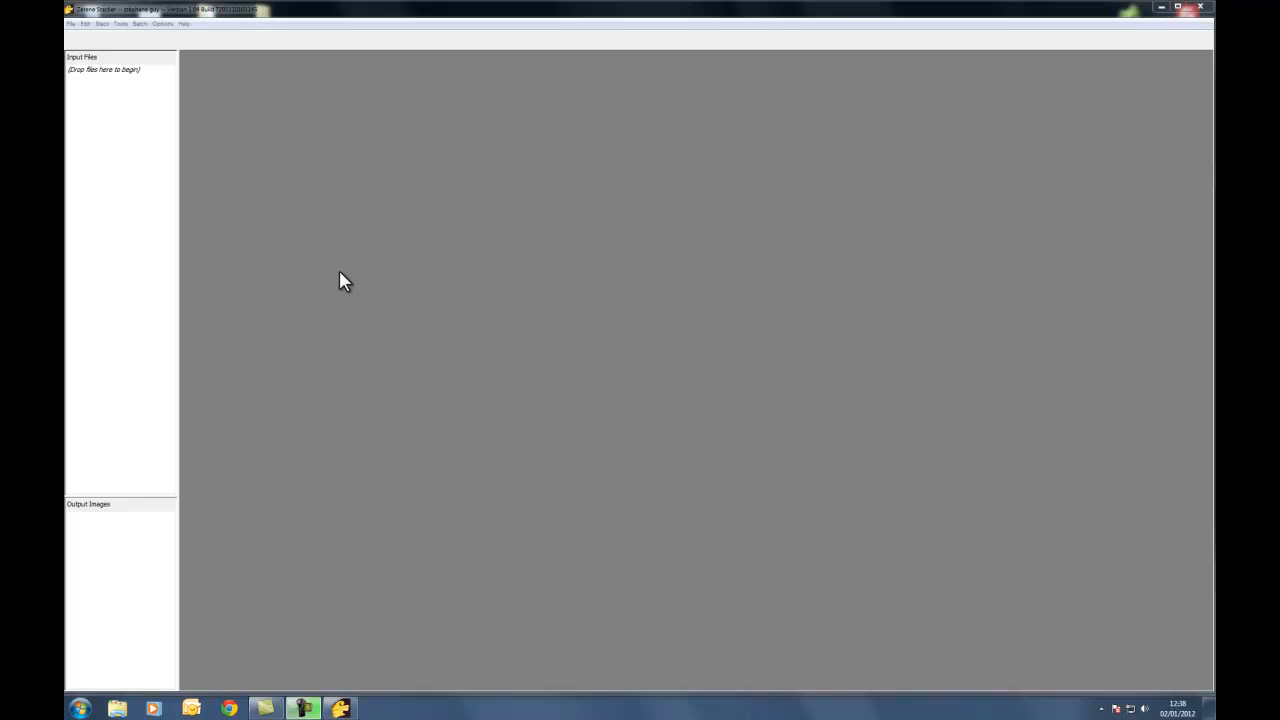
Step: Add all source images from IMG_8584.TIF to IMG_8602.TIF in the Punaise folder
click(70, 24)
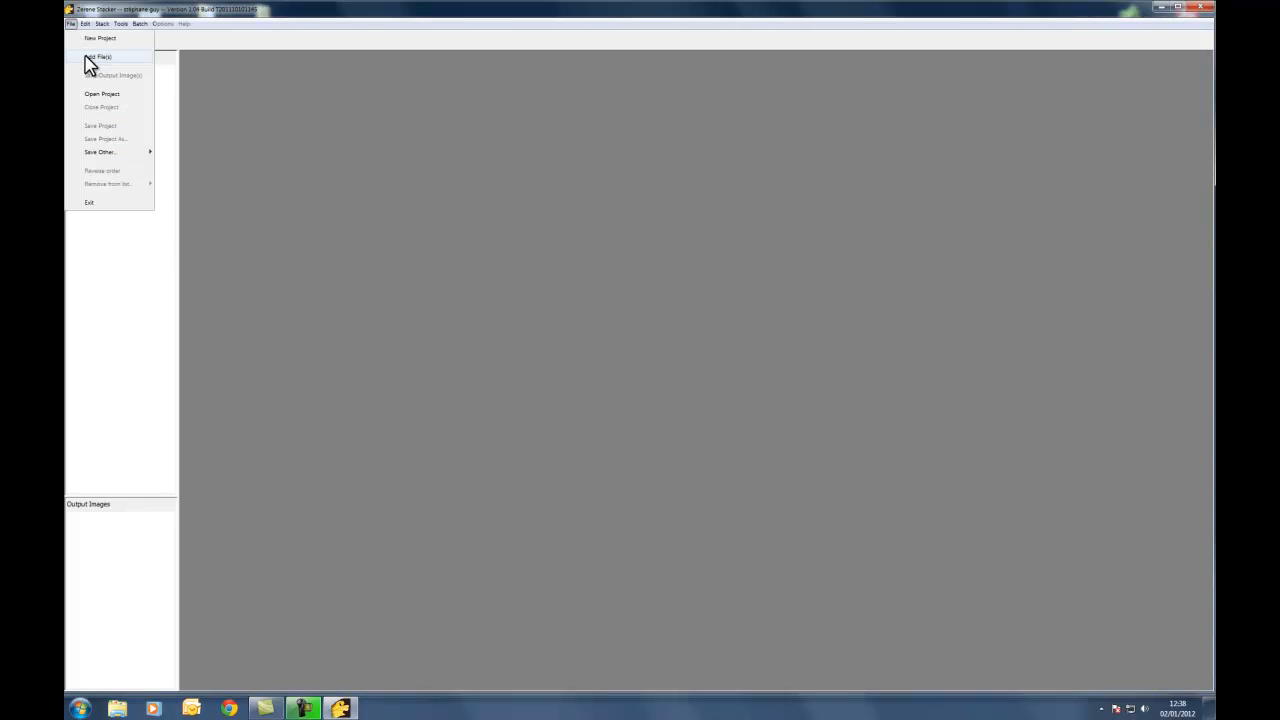
click(88, 57)
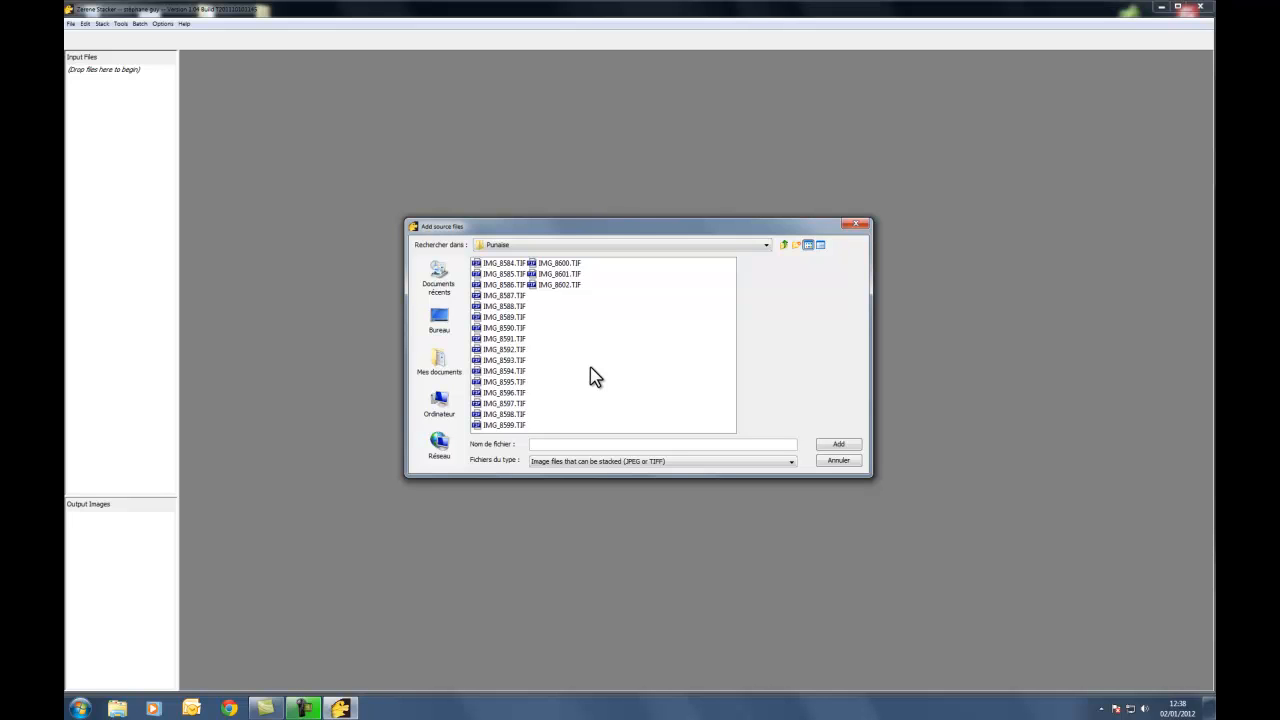
click(503, 263)
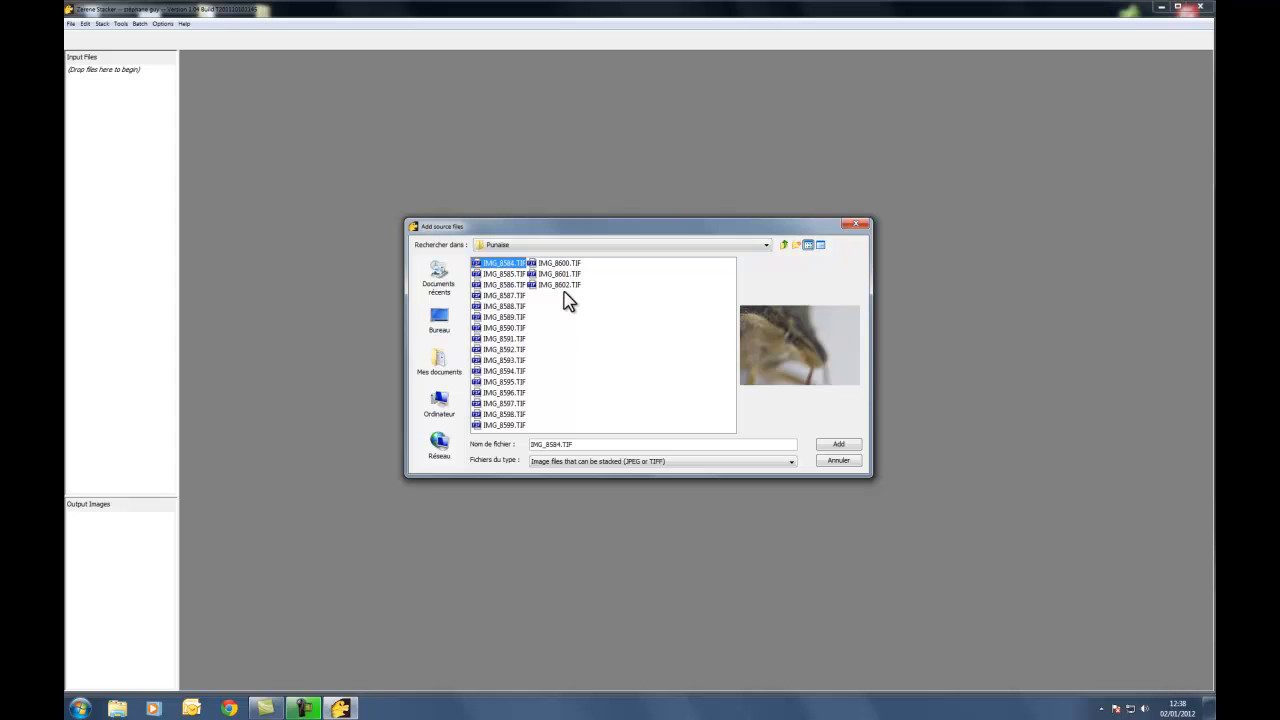
shift+click(560, 285)
click(837, 444)
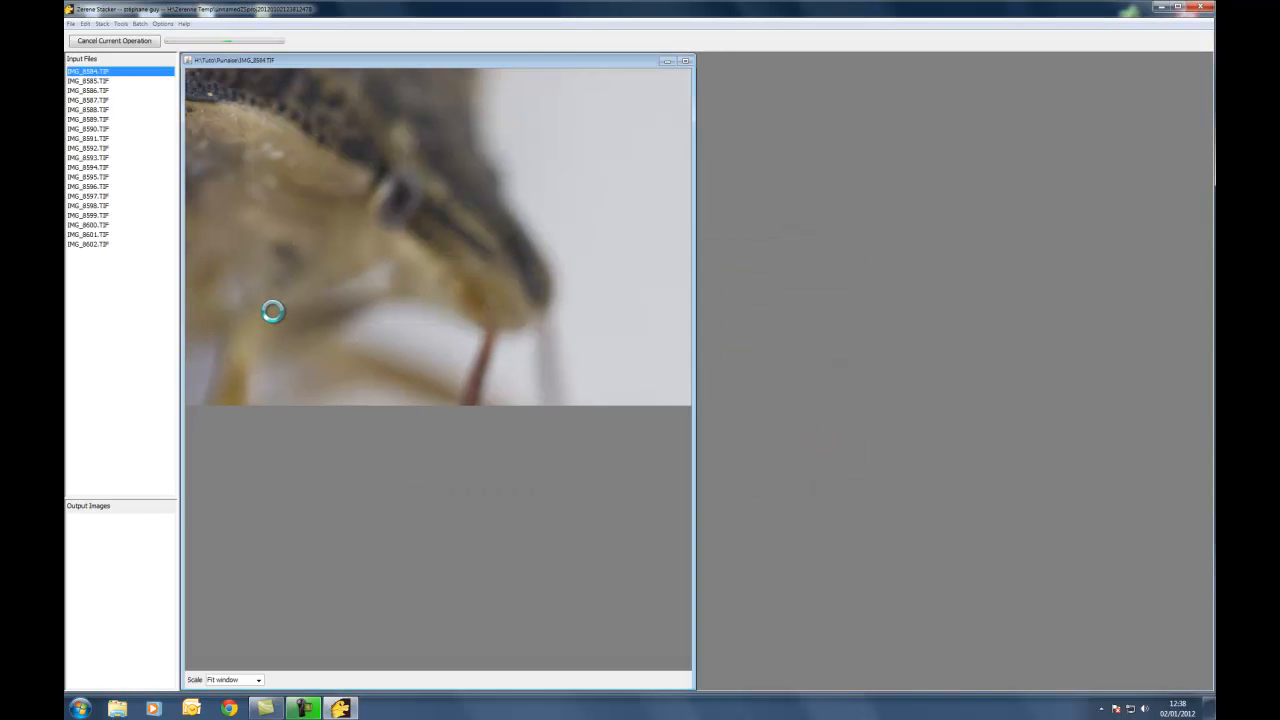
Step: Align and stack all bug images with the DMap method, lowering the contrast threshold percentile to 37.4
click(103, 26)
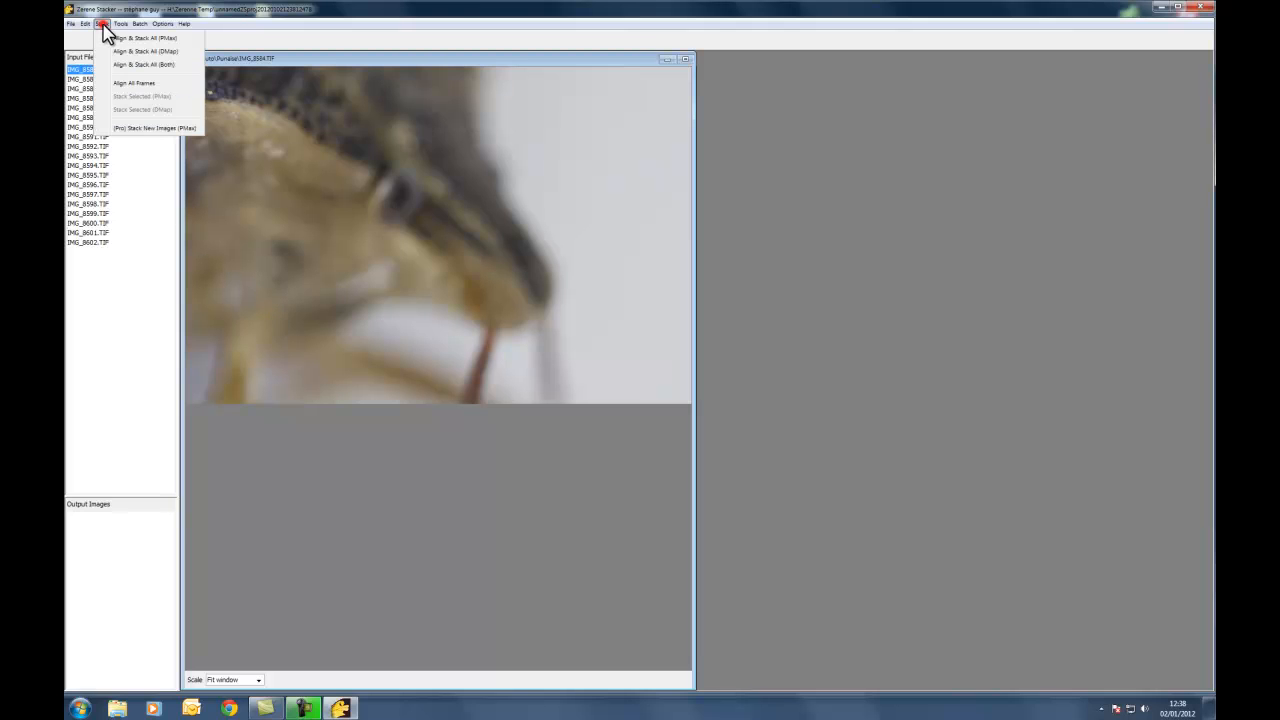
click(121, 52)
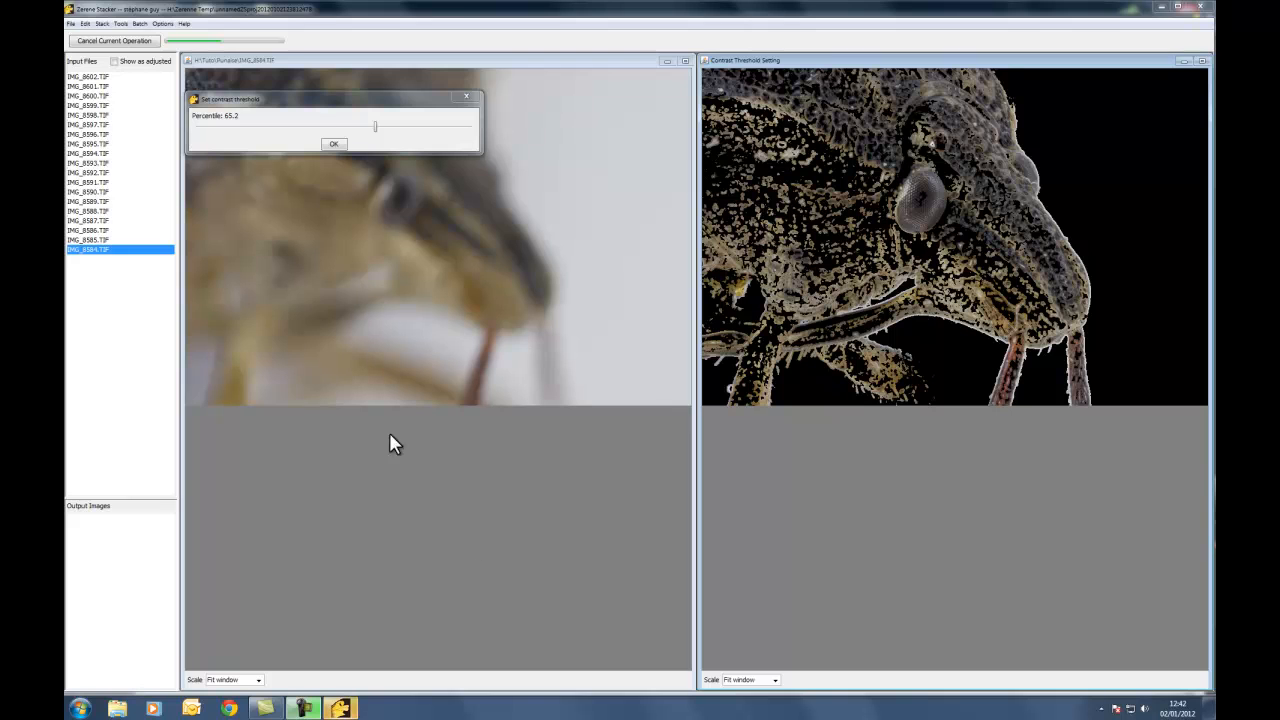
drag(324, 104, 917, 432)
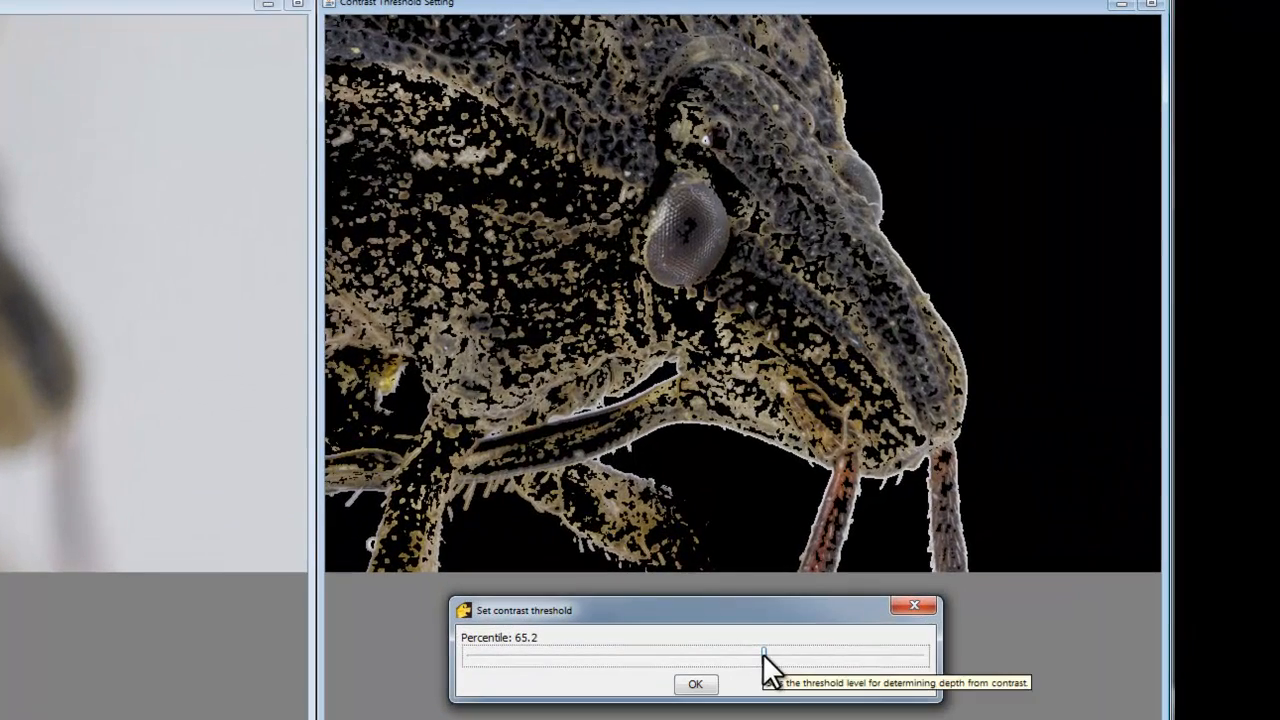
drag(762, 653, 642, 663)
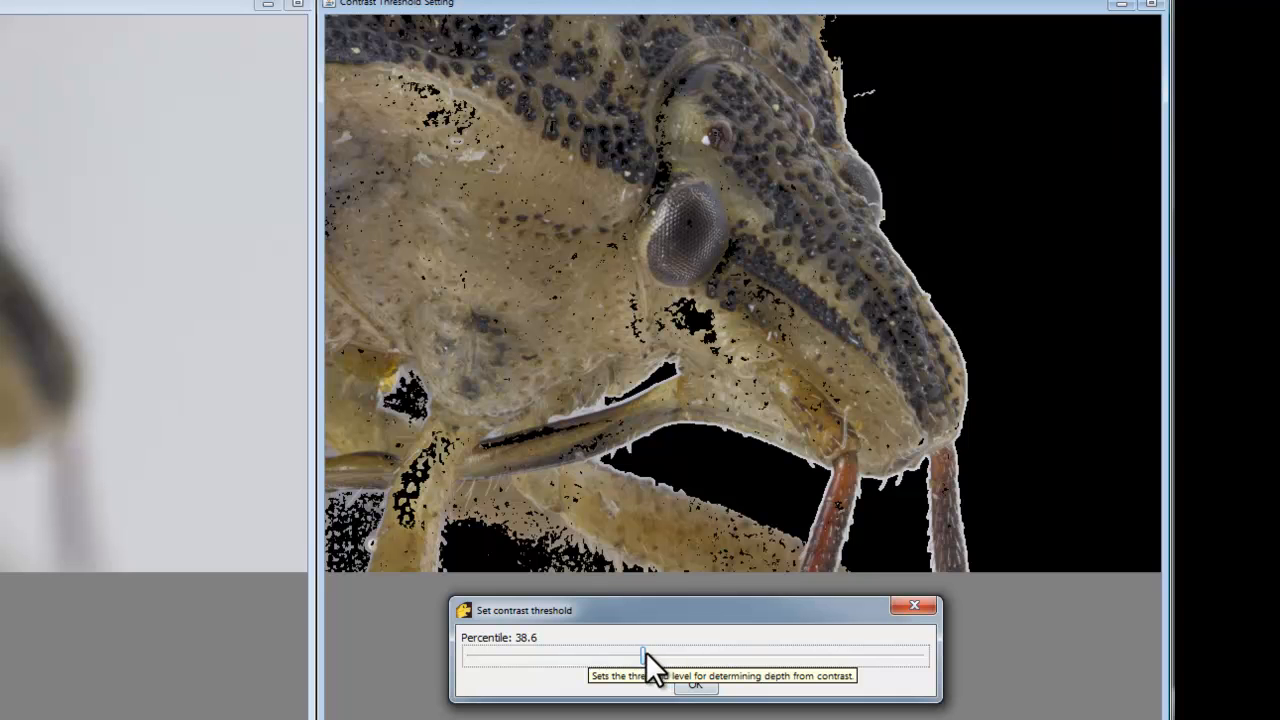
mouse_move(645, 655)
mouse_down()
mouse_move(662, 660)
mouse_move(611, 660)
mouse_move(637, 660)
mouse_up()
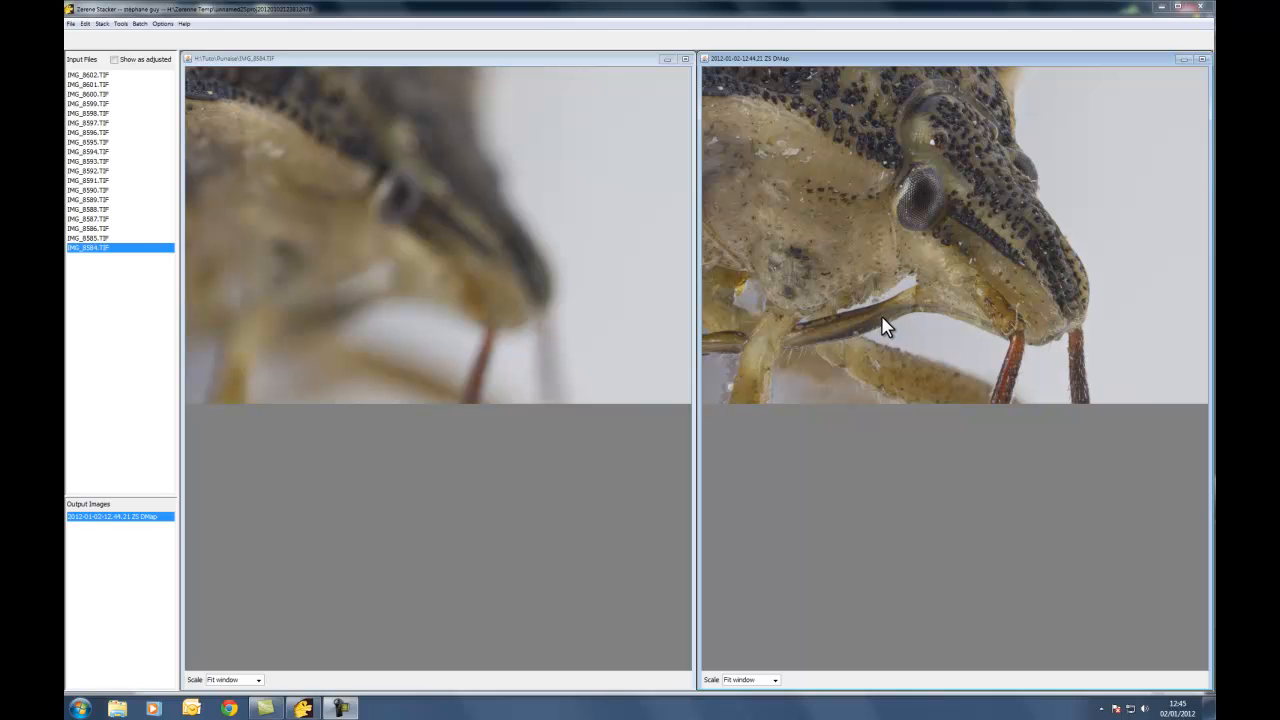
Step: Examine the stacked bug's body, eye, head outline and legs at 25% scale, then fit the image to the window
click(775, 680)
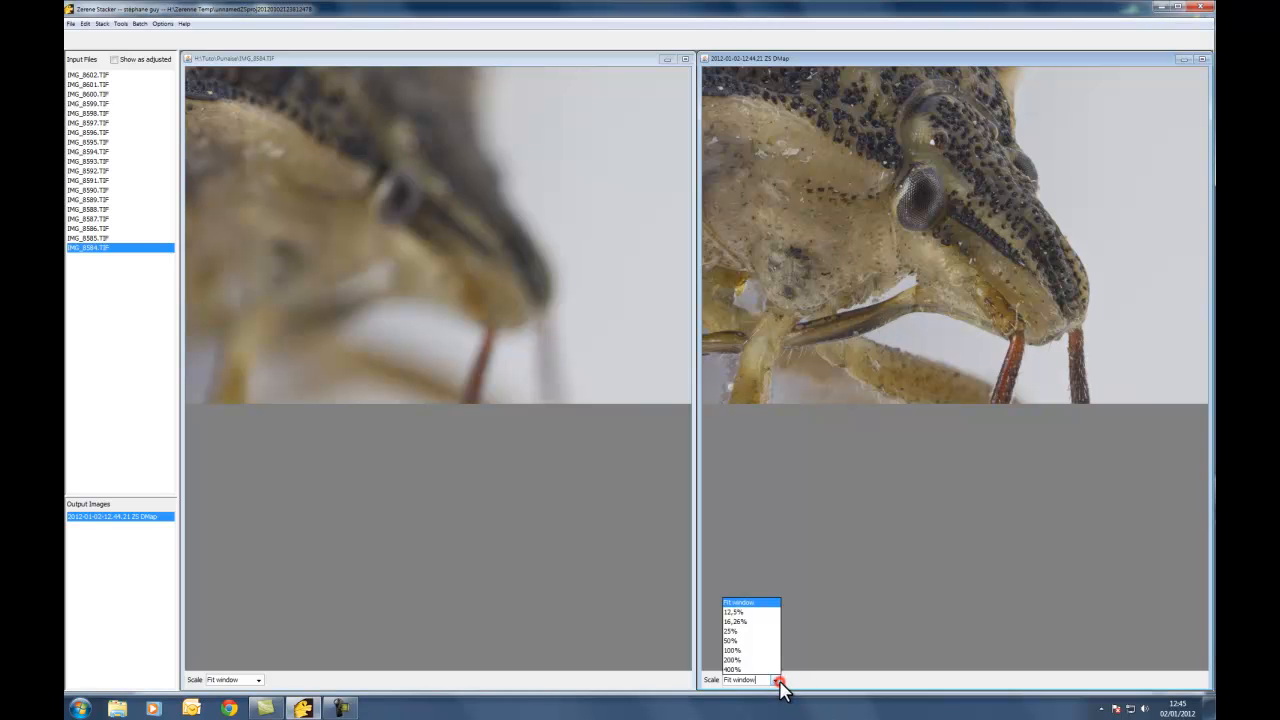
click(762, 630)
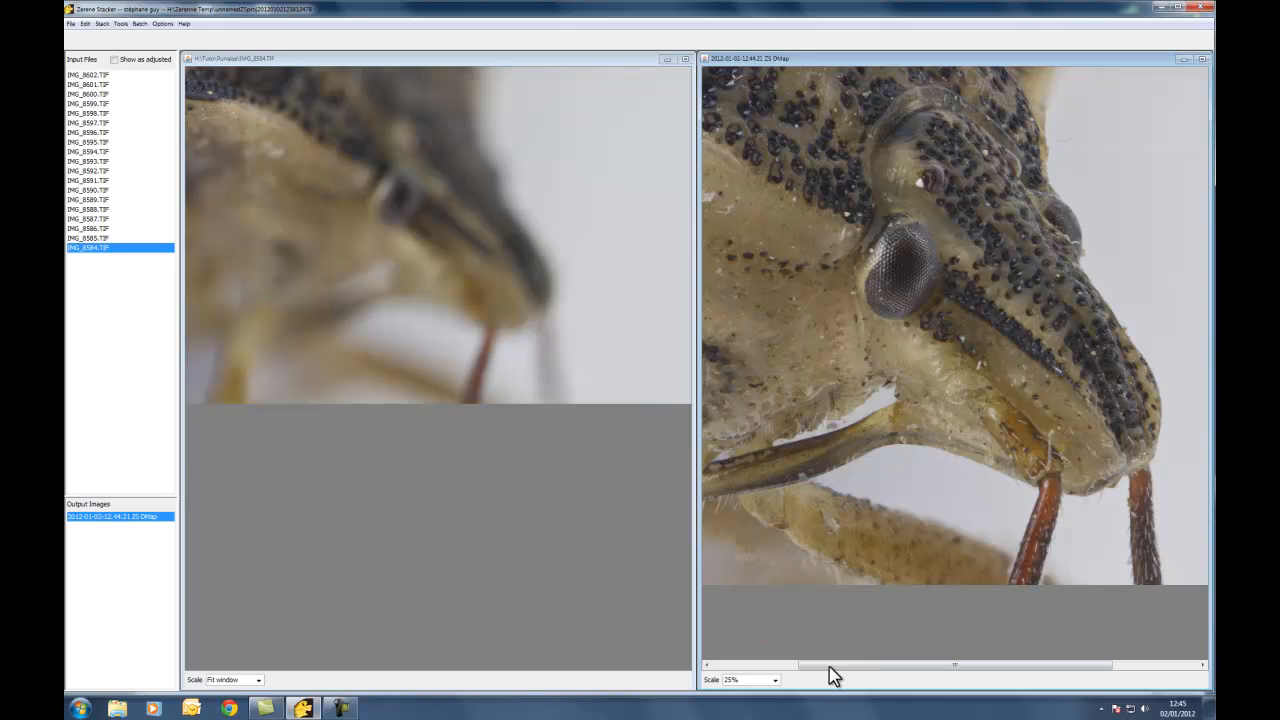
drag(860, 668, 767, 670)
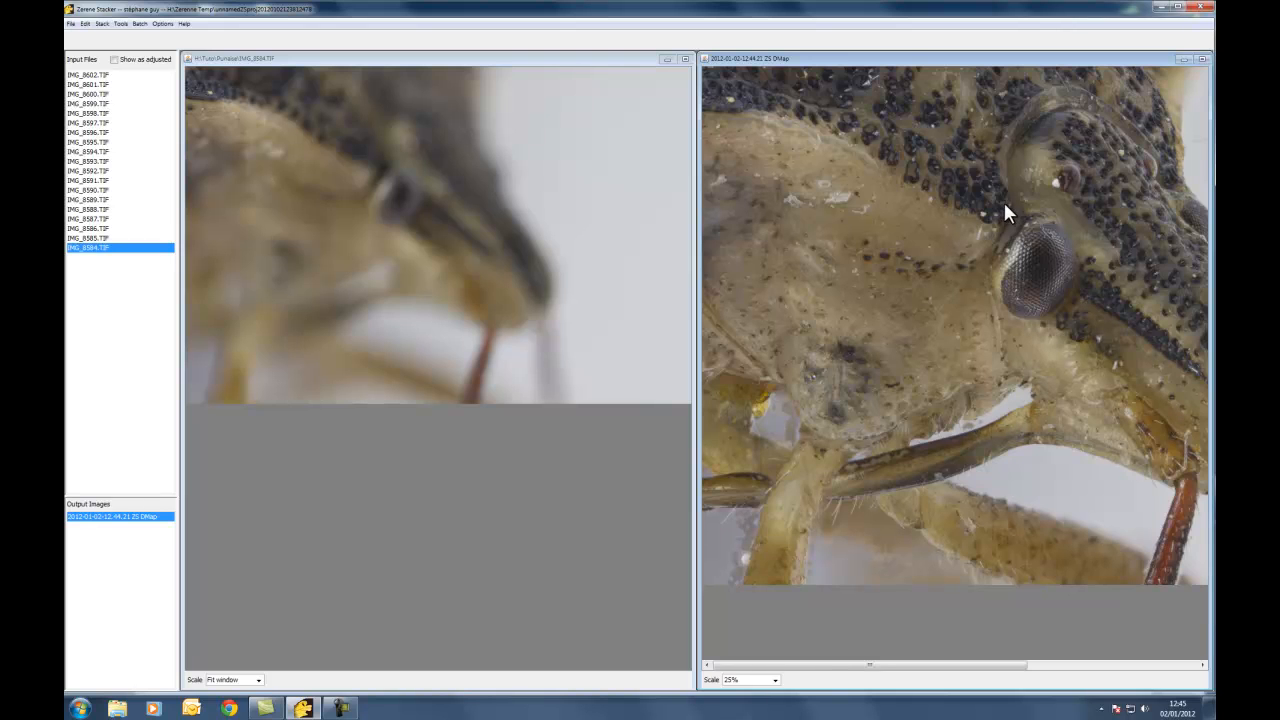
drag(843, 665, 1020, 668)
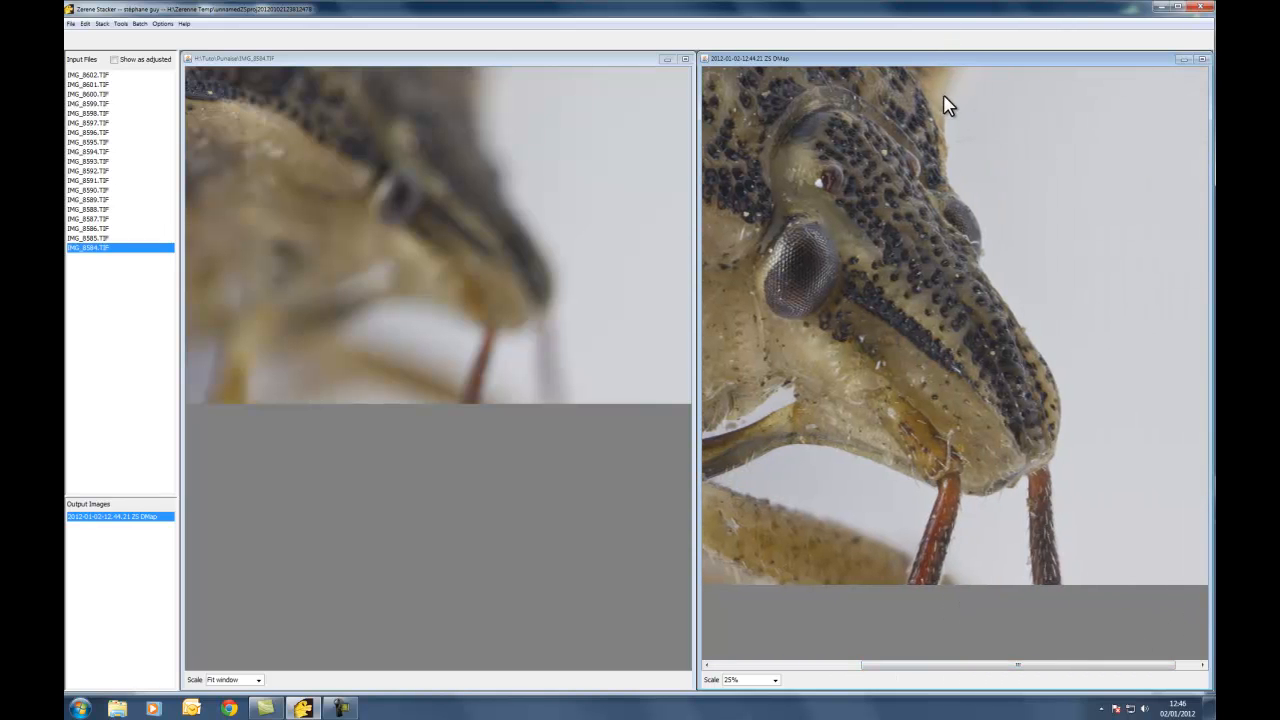
drag(1034, 668, 852, 677)
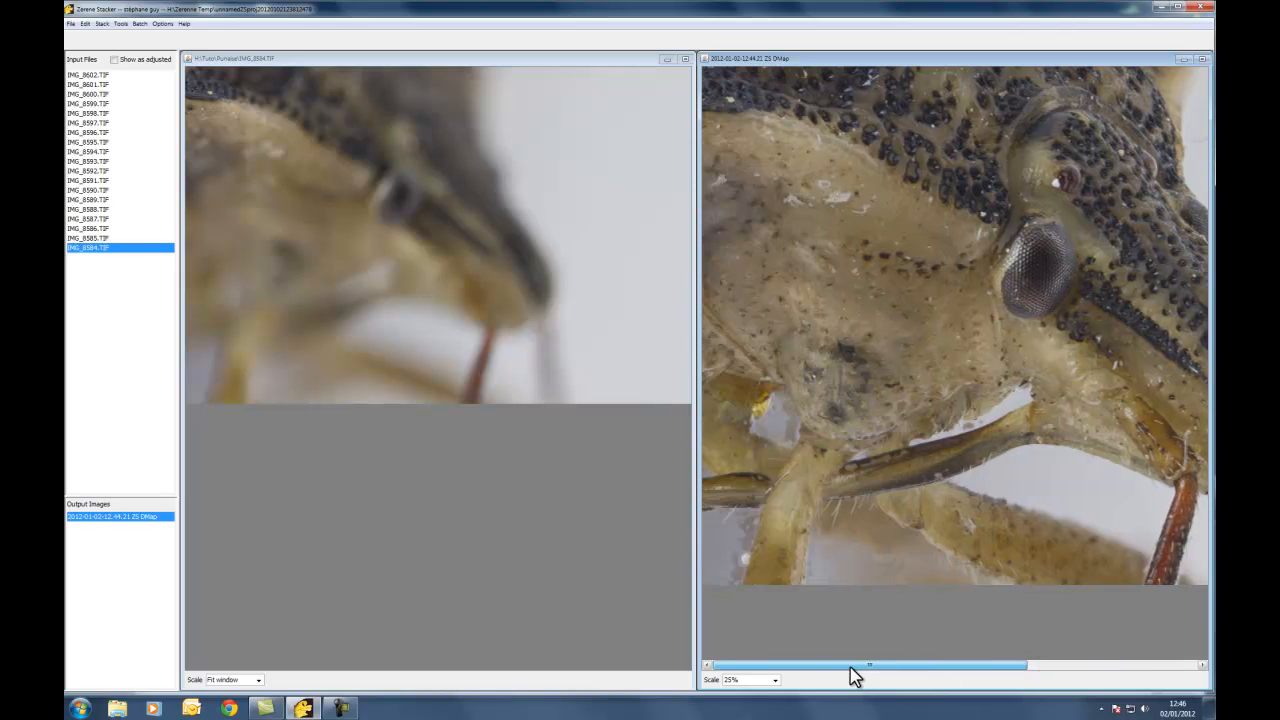
click(775, 679)
click(766, 603)
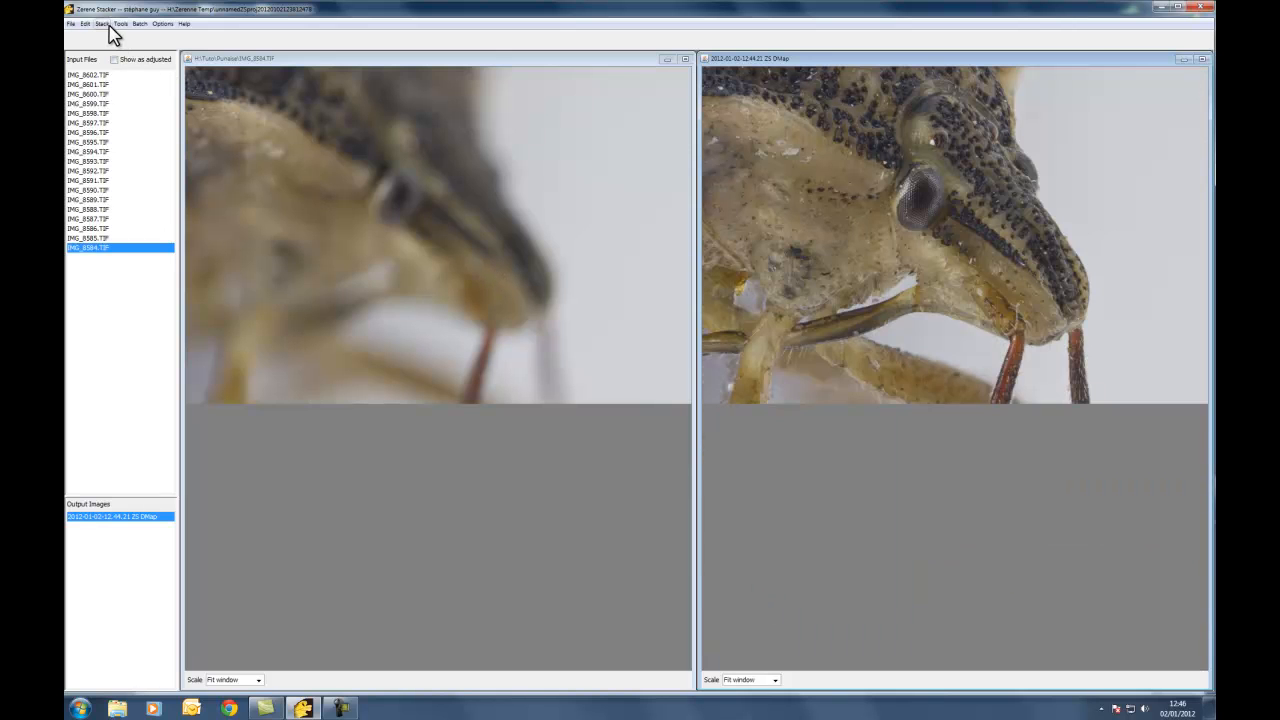
Step: Set the DMap estimation radius to 30 in the preferences and apply the change
click(162, 24)
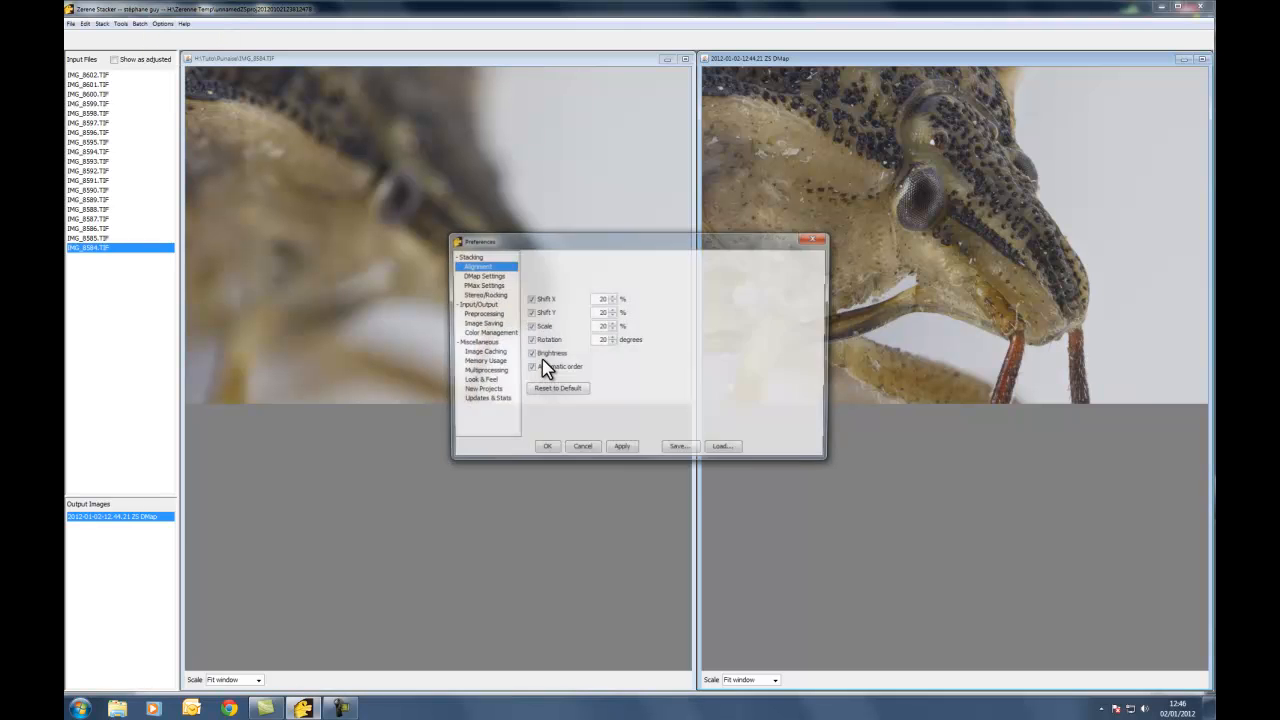
click(486, 276)
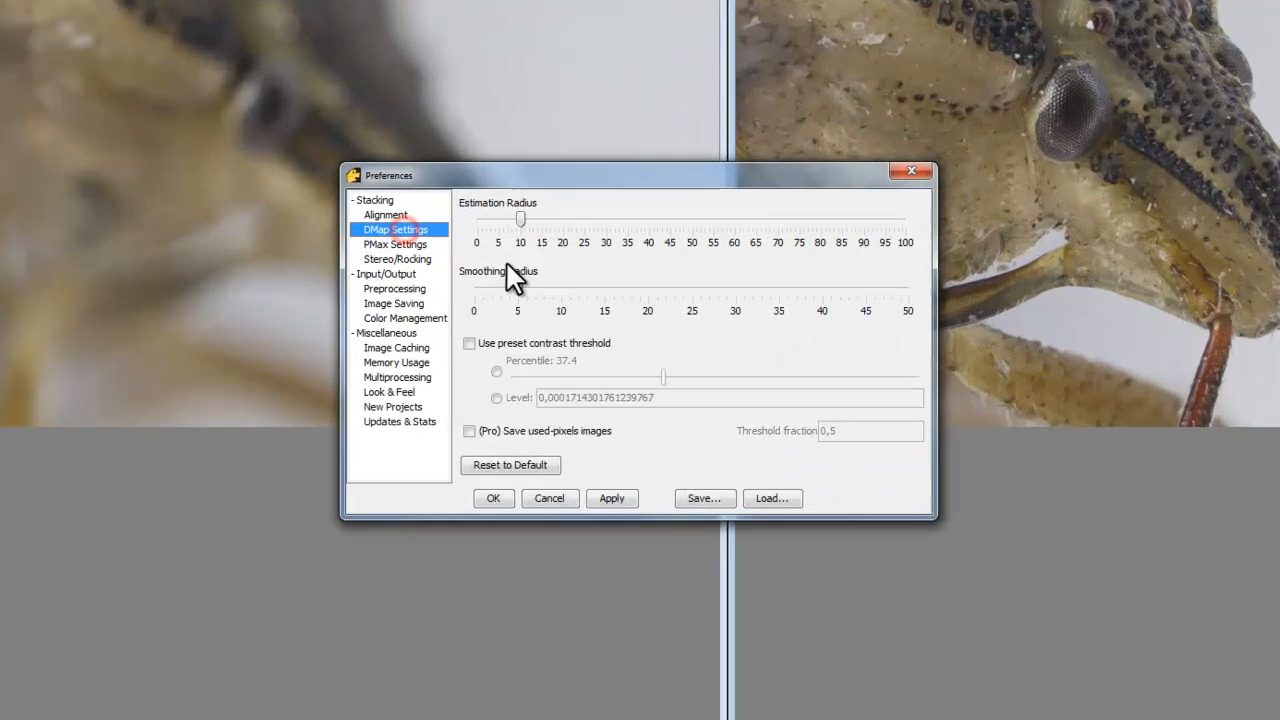
drag(562, 270, 621, 272)
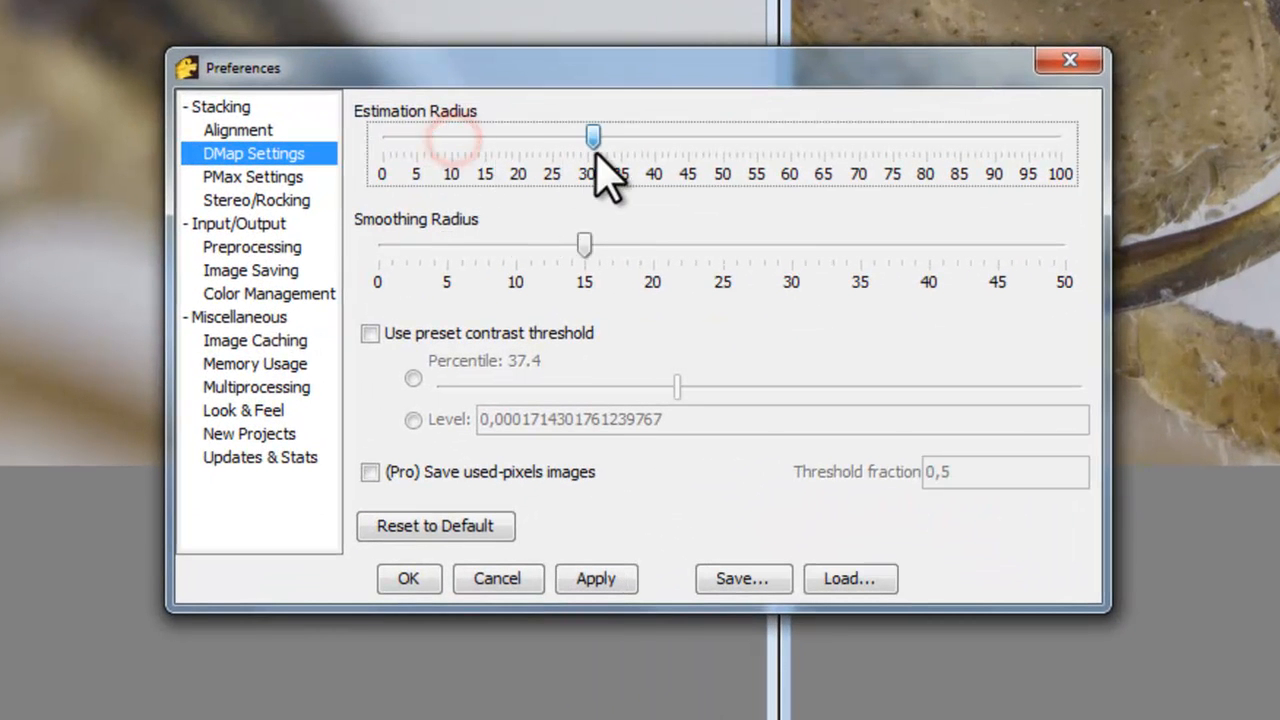
drag(594, 155, 588, 128)
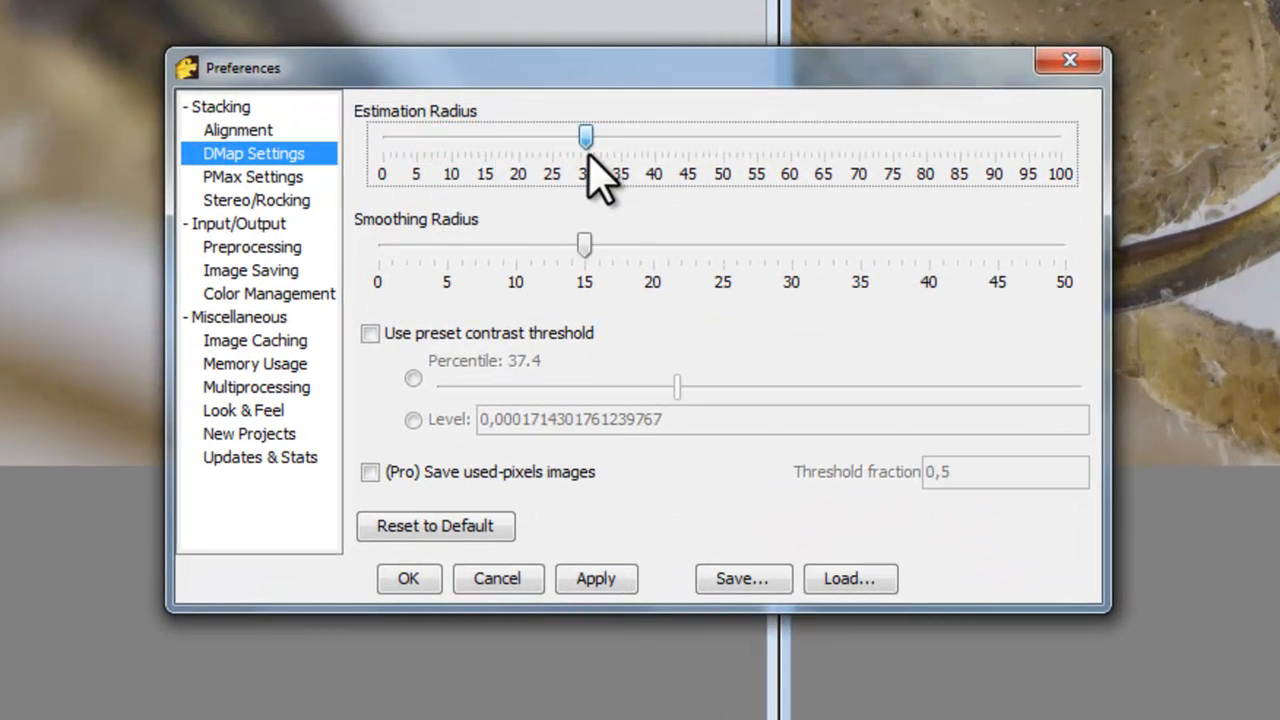
click(594, 578)
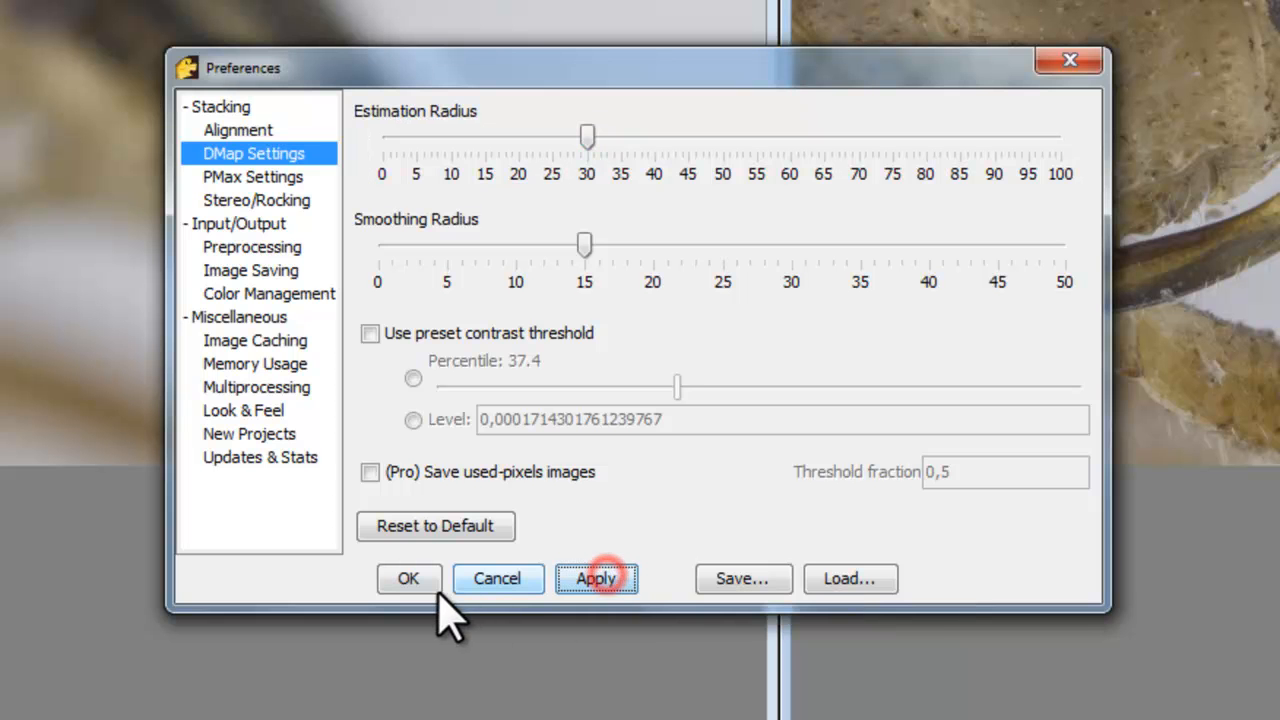
click(409, 579)
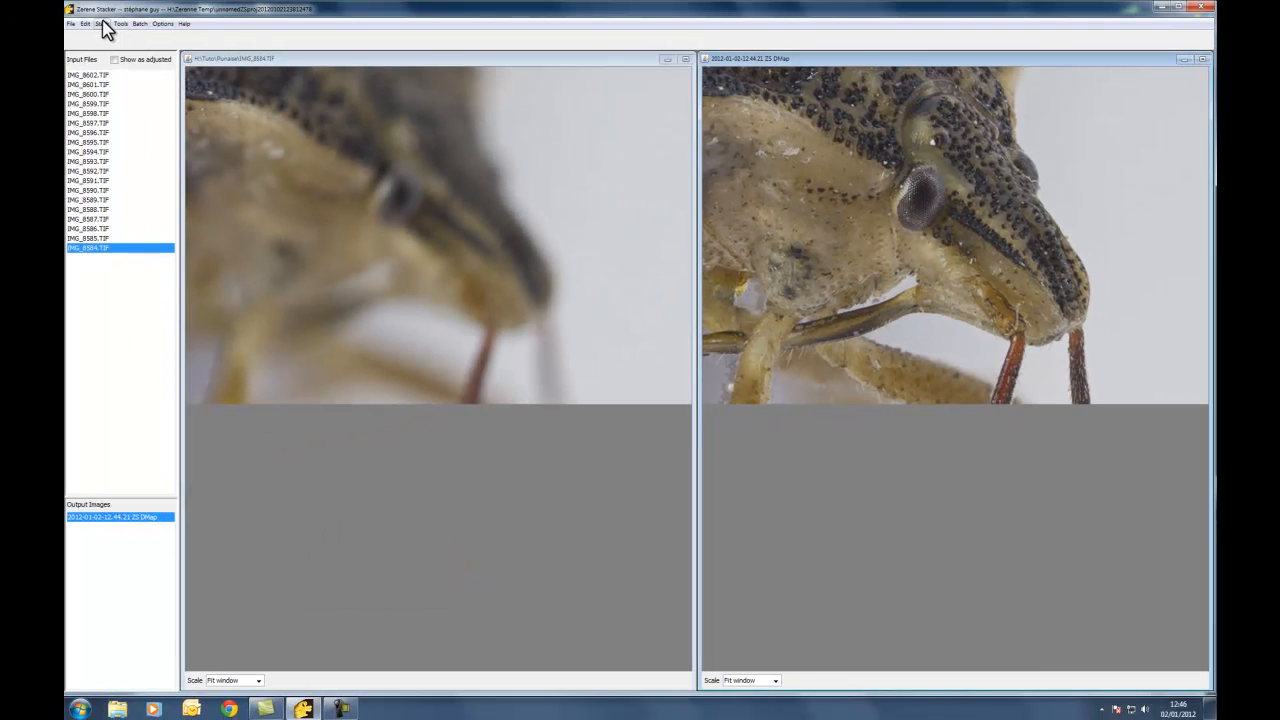
Step: Align and stack all bug images again with DMap, trying threshold percentiles of 45.0 and 36.8 before settling on 37.4
click(102, 23)
click(123, 50)
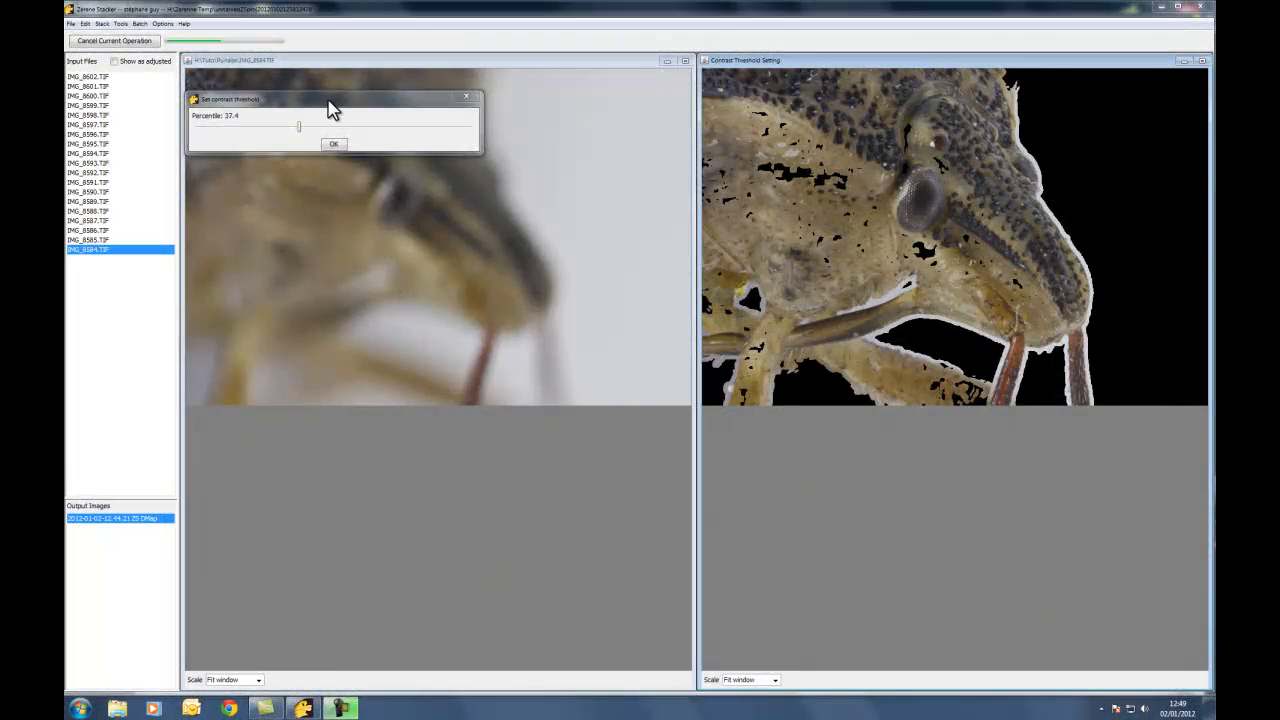
drag(328, 101, 857, 429)
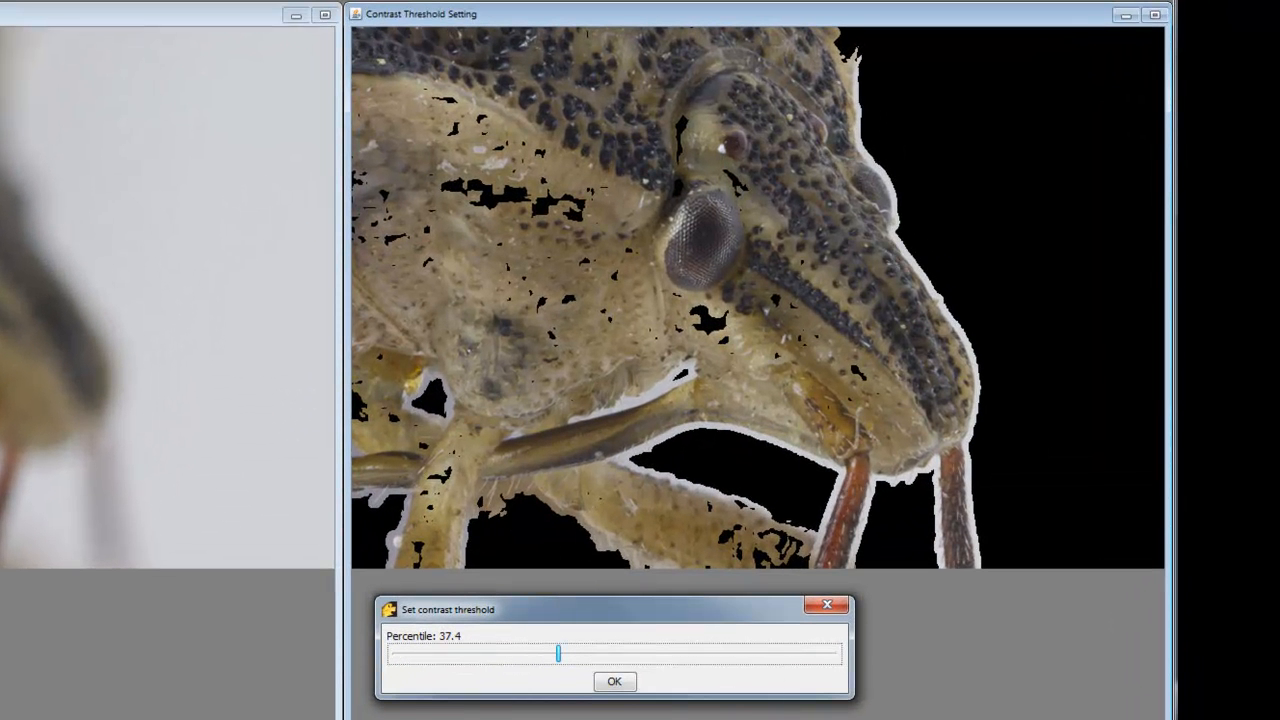
drag(558, 652, 593, 651)
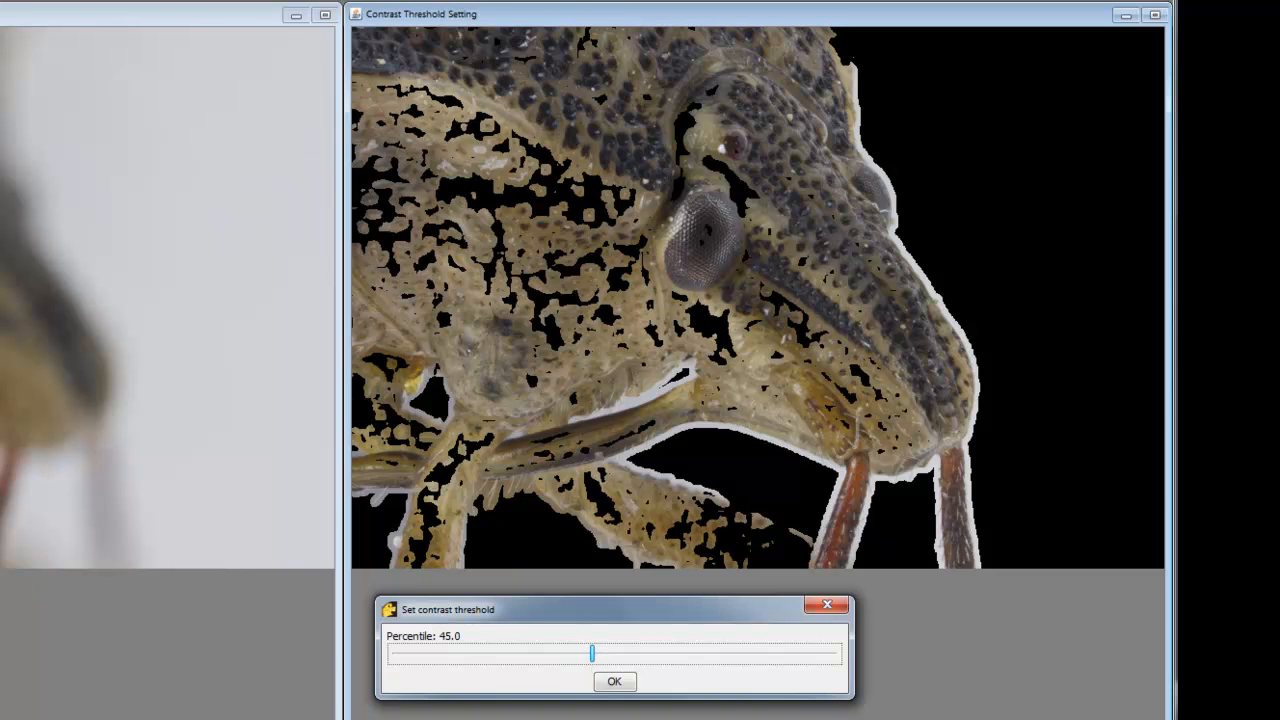
drag(591, 652, 554, 660)
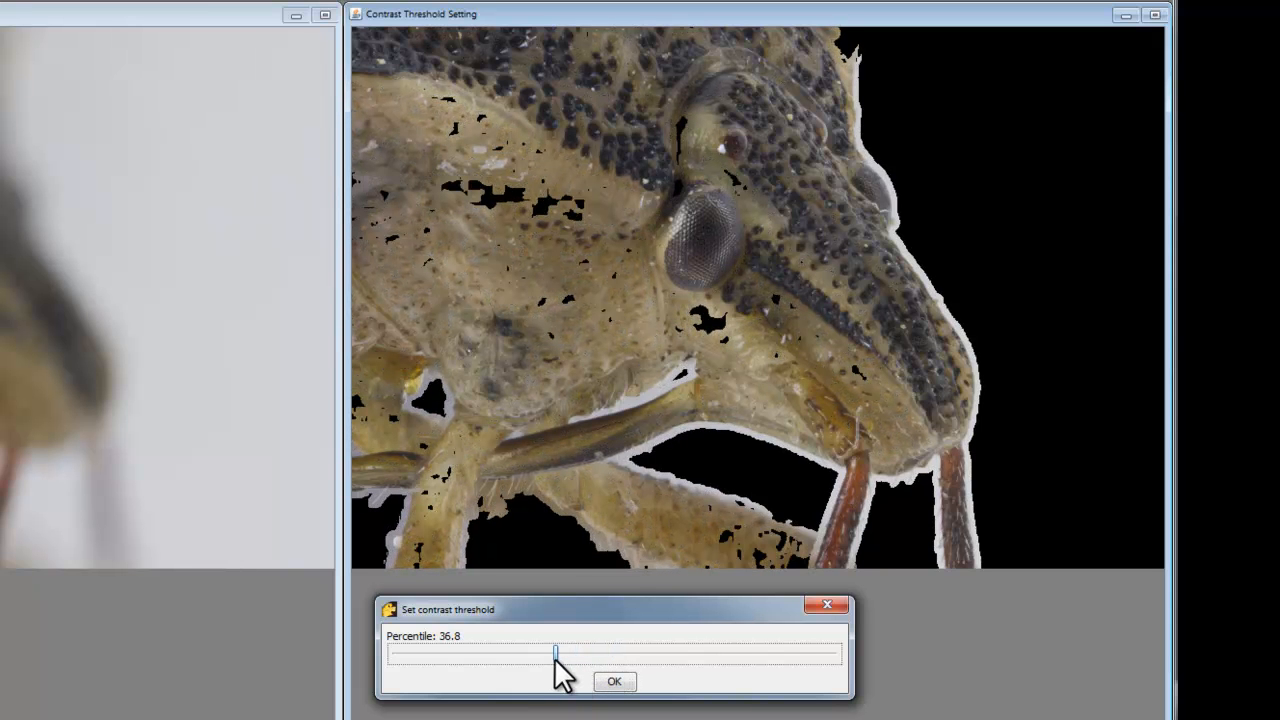
drag(554, 660, 557, 657)
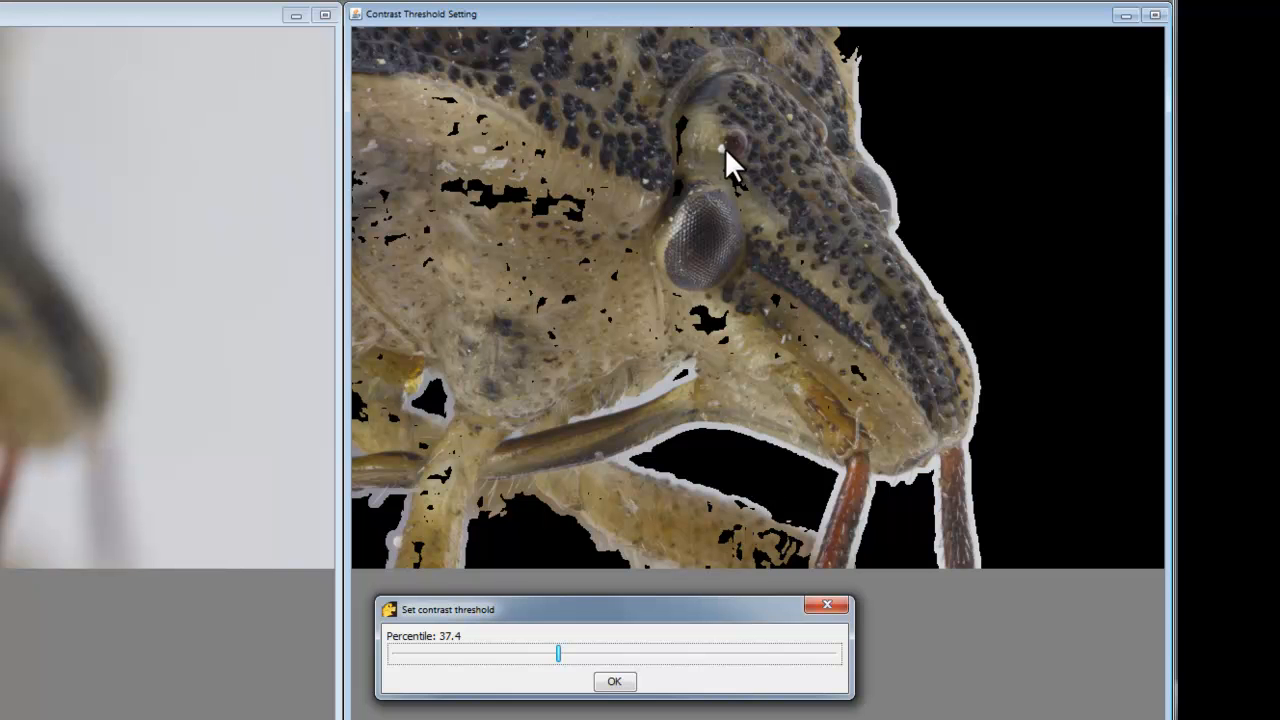
click(610, 684)
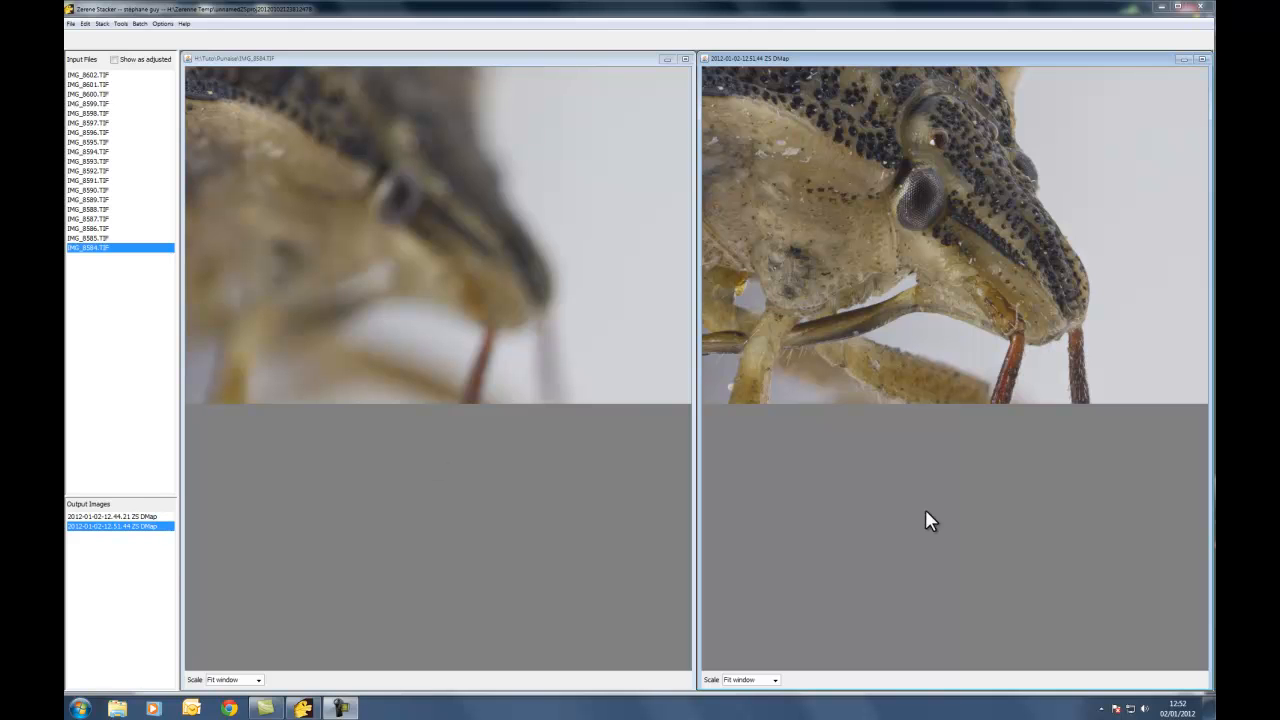
Step: Compare the first DMap output image of the bug with the second one by displaying each in turn
click(146, 516)
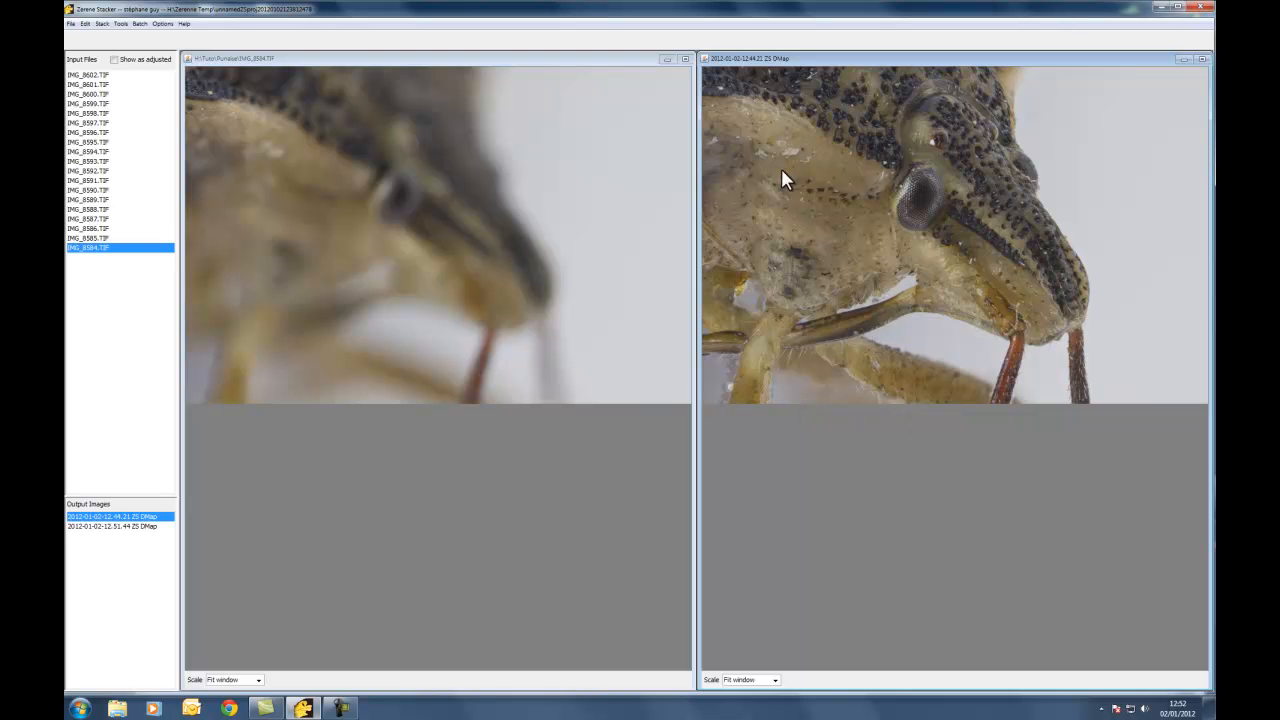
click(110, 526)
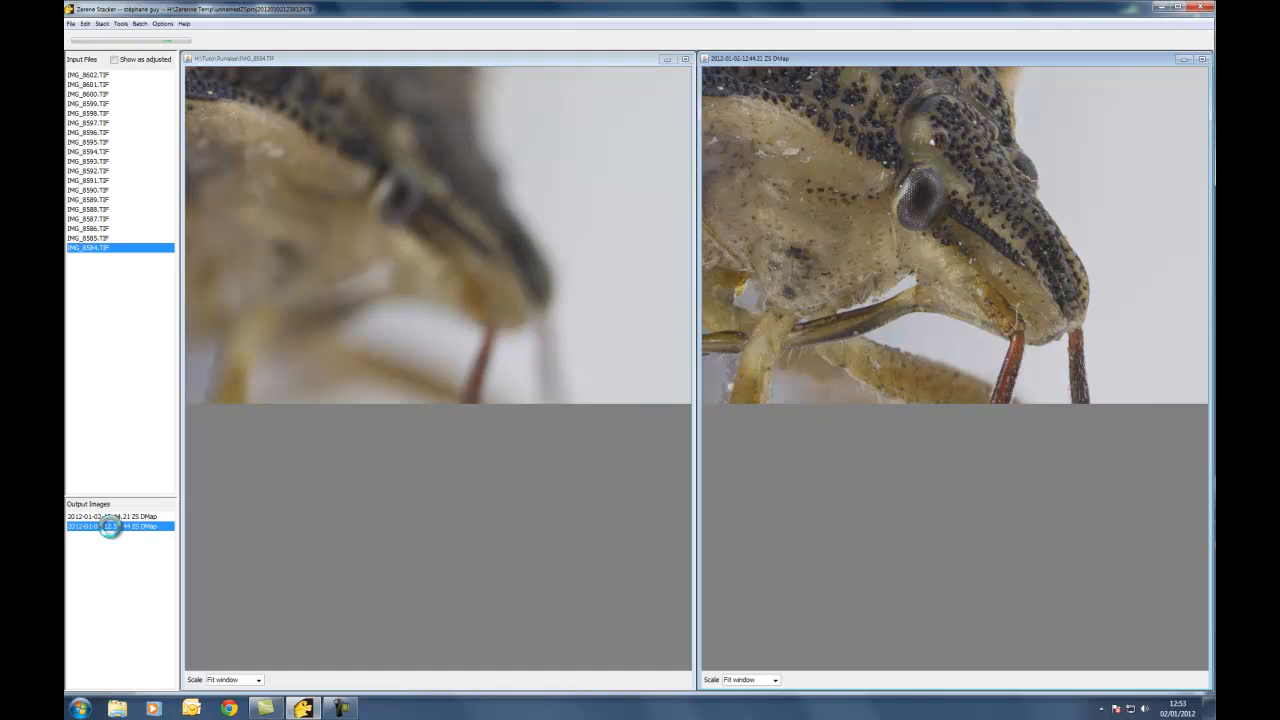